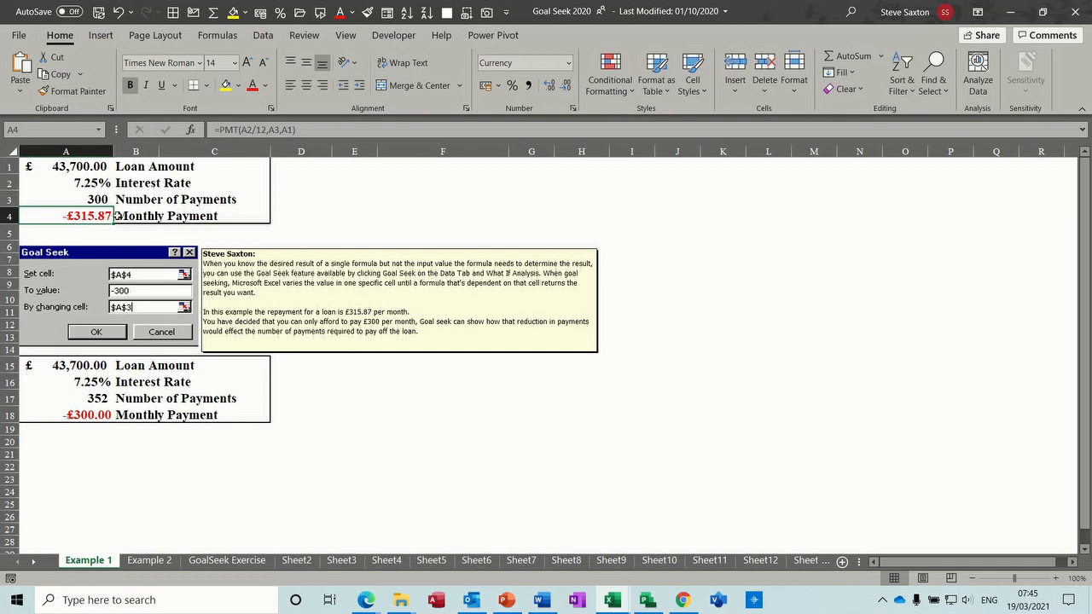
- Open the Example 2 sheet, shift the PMT instruction note slightly lower and select the monthly payment cell C4
{"action": "left_click", "coordinate": [151, 560]}
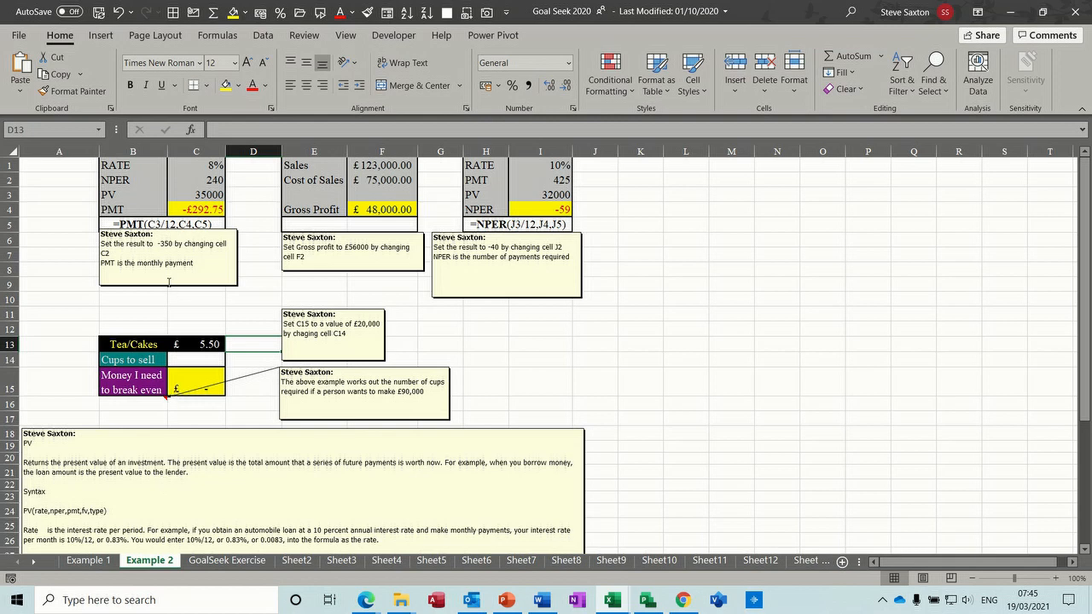
{"action": "left_click_drag", "start_coordinate": [168, 288], "coordinate": [167, 309]}
{"action": "left_click", "coordinate": [198, 210]}
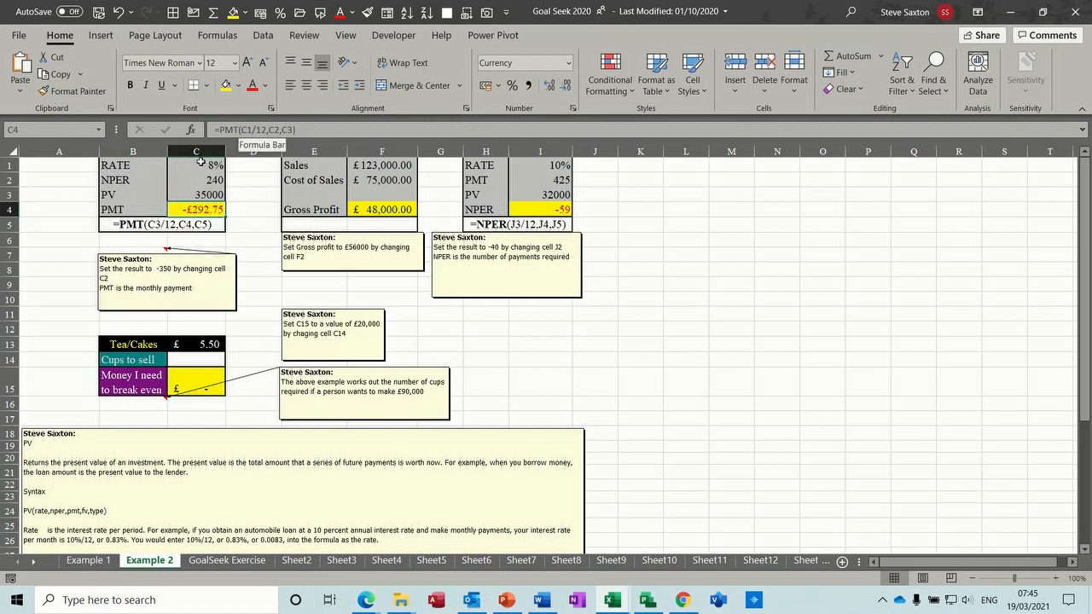
- Examine the PMT formula in C4 by opening it for editing, then cancel the edit
{"action": "left_click", "coordinate": [254, 130]}
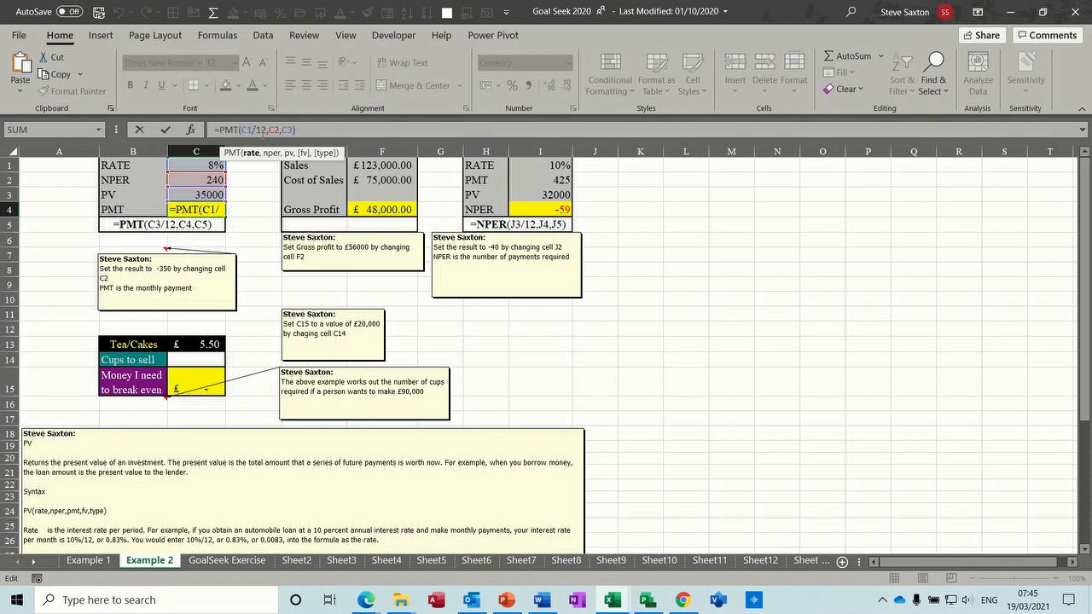
{"action": "left_click", "coordinate": [278, 129]}
{"action": "left_click", "coordinate": [286, 129]}
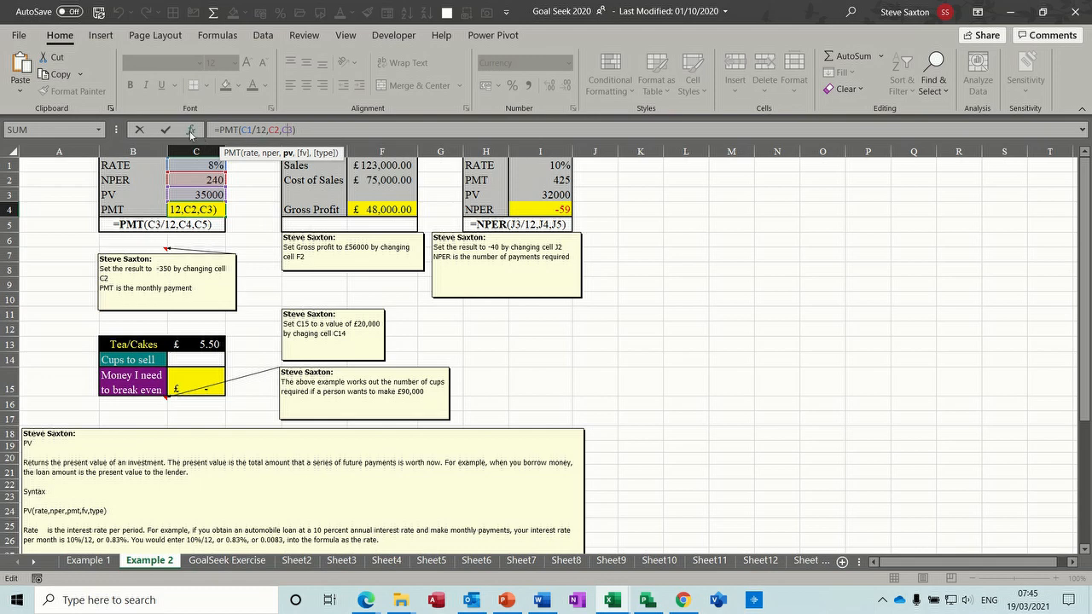
{"action": "left_click", "coordinate": [168, 131]}
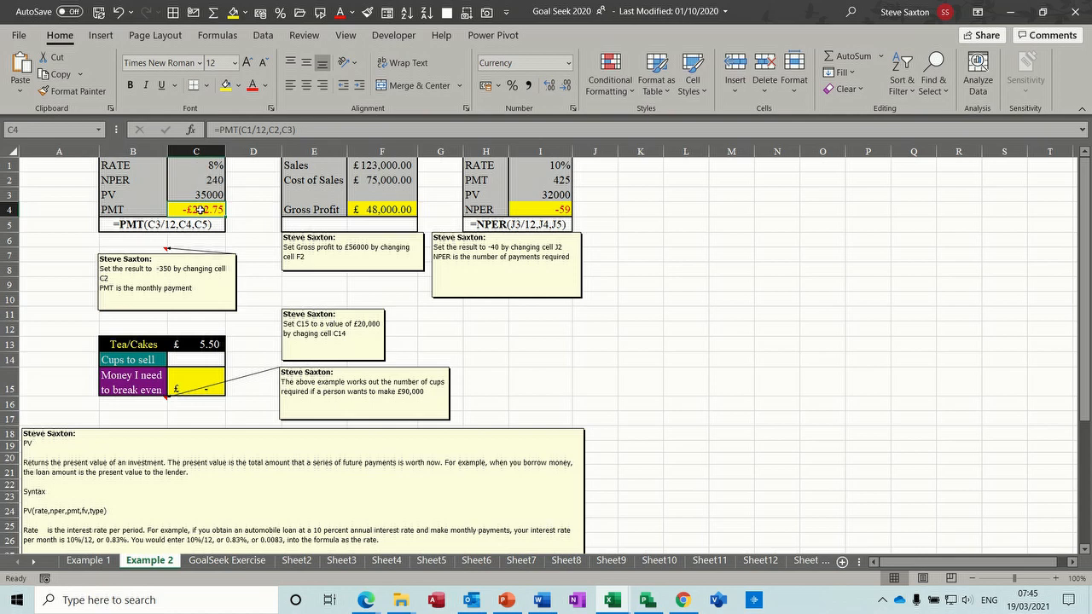
- Use Goal Seek to set C4 to -350 by changing cell C2, and accept the solution
{"action": "left_click", "coordinate": [262, 36]}
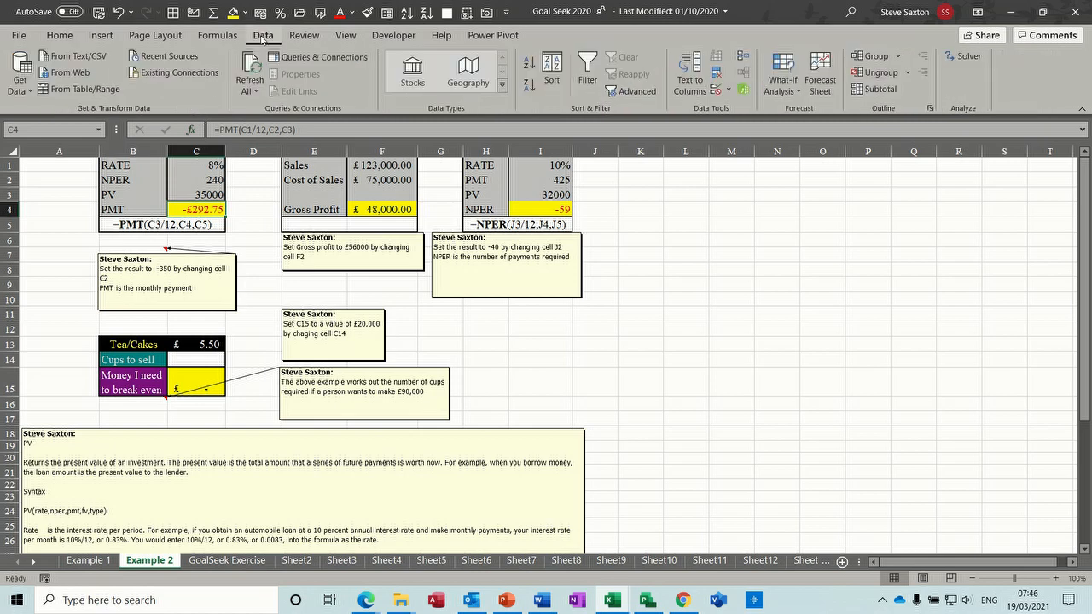
{"action": "left_click", "coordinate": [800, 91]}
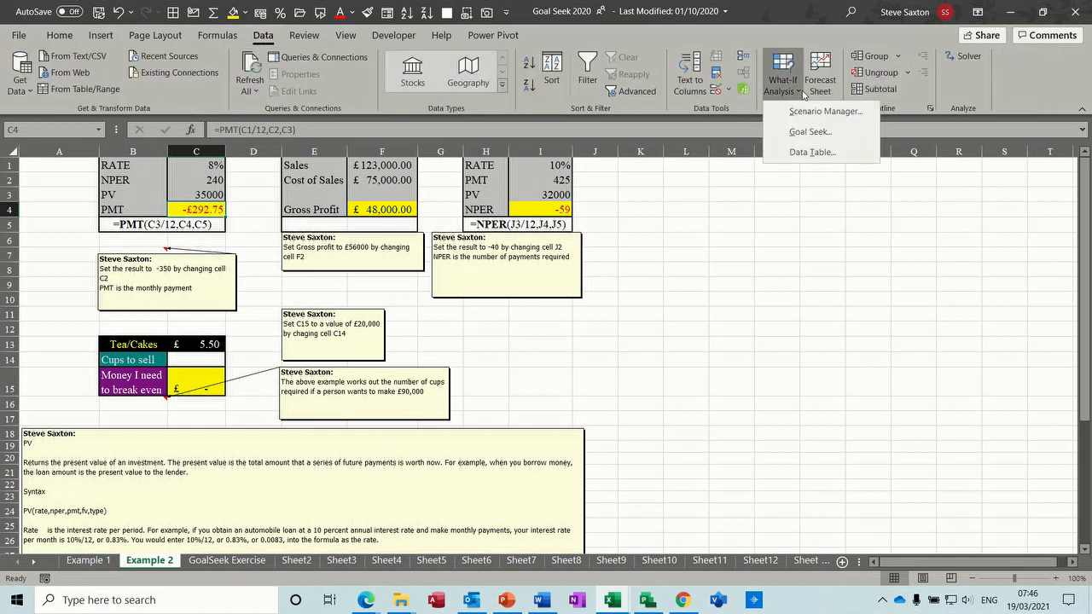
{"action": "left_click", "coordinate": [799, 132]}
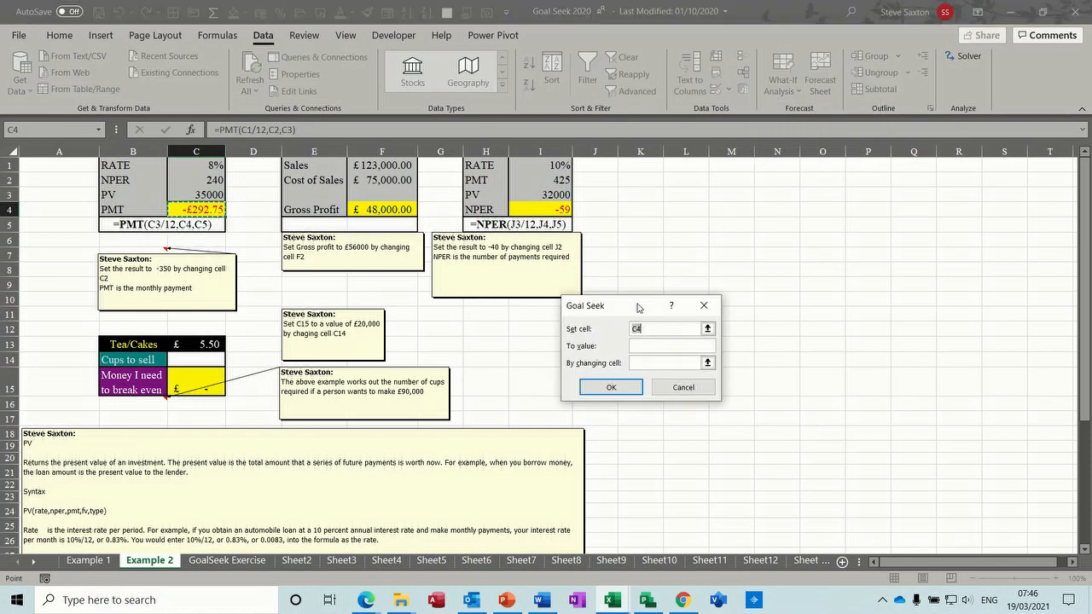
{"action": "left_click_drag", "start_coordinate": [502, 293], "coordinate": [299, 217]}
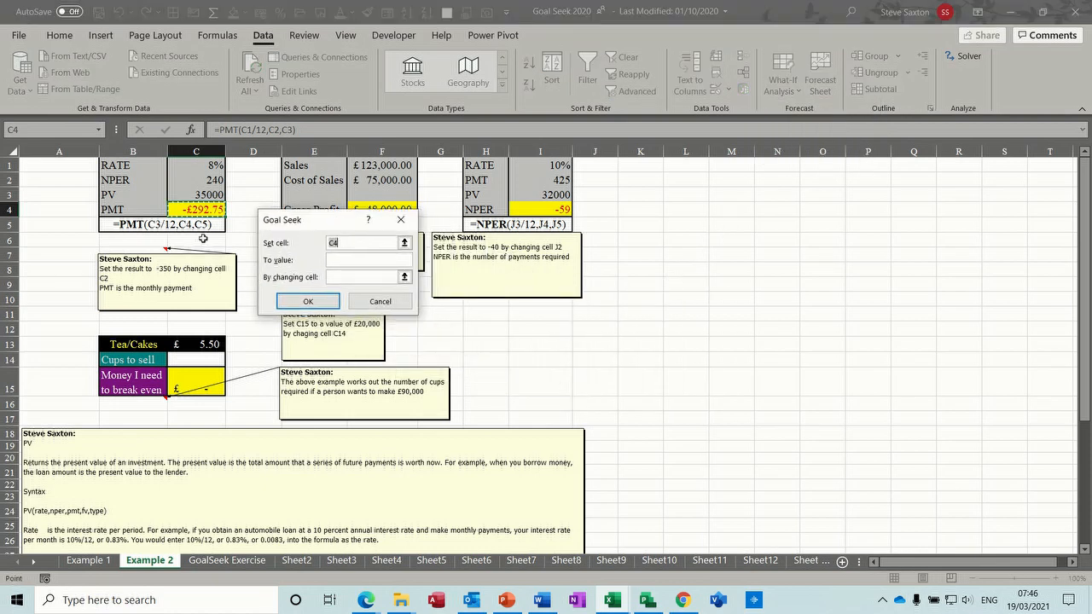
{"action": "left_click", "coordinate": [345, 259]}
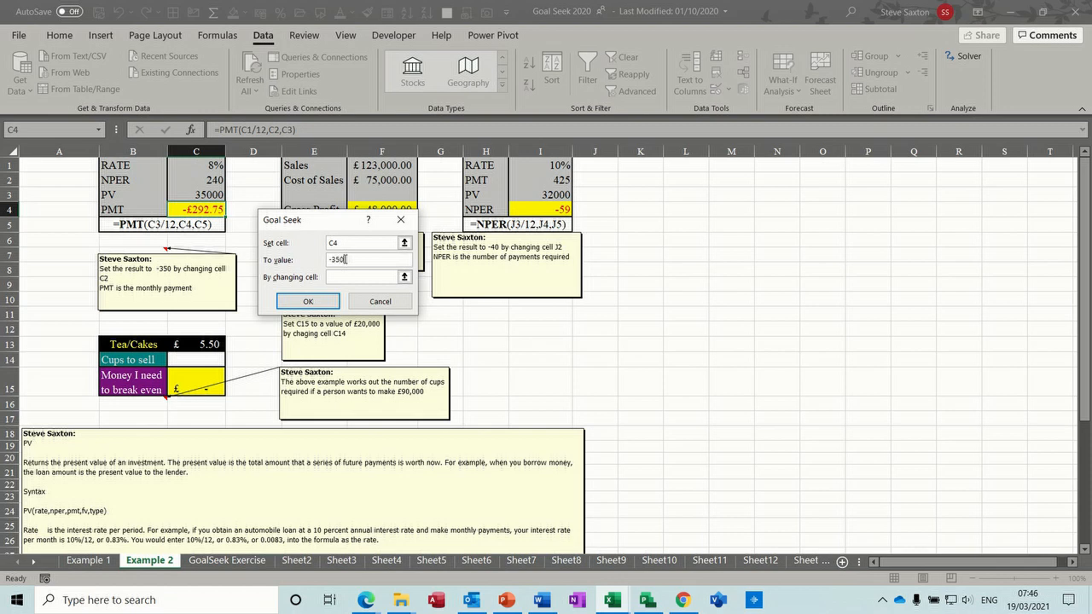
{"action": "left_click", "coordinate": [340, 275]}
{"action": "left_click", "coordinate": [206, 181]}
{"action": "left_click", "coordinate": [303, 302]}
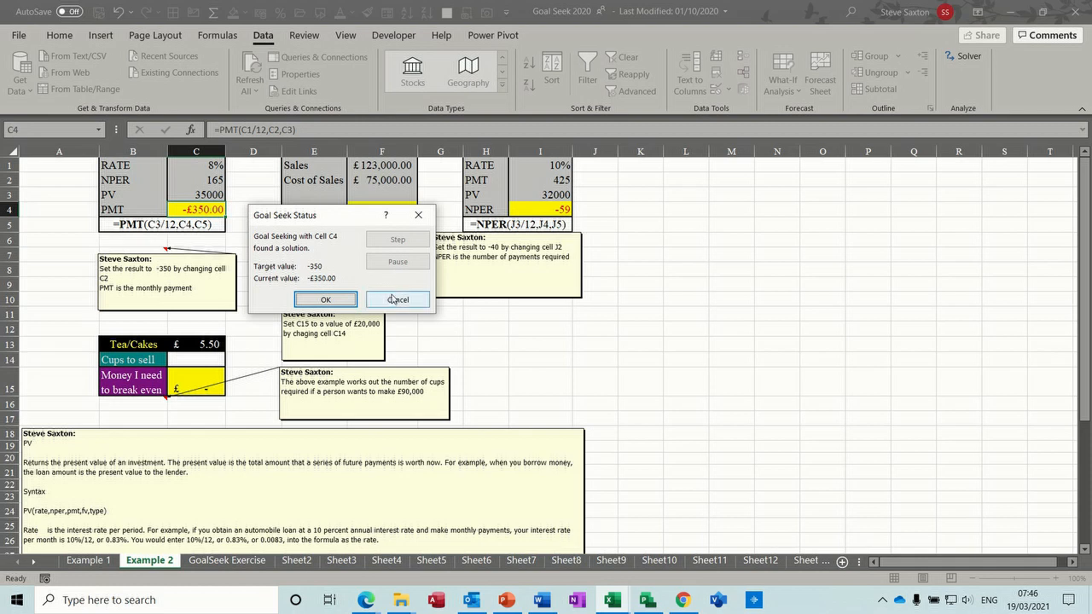
{"action": "left_click", "coordinate": [325, 300]}
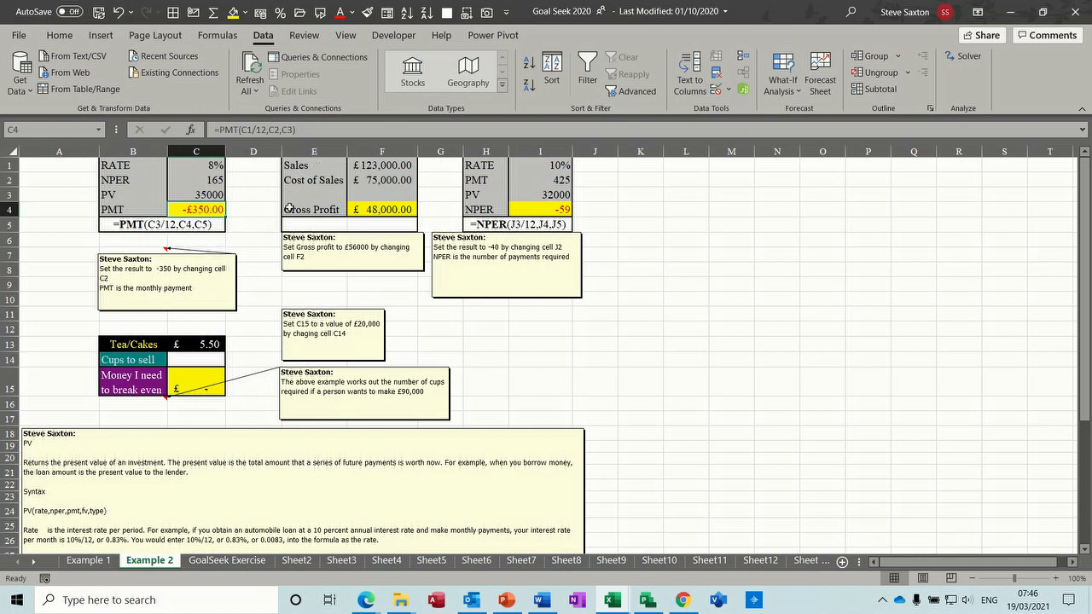
- Use Goal Seek to set the gross profit in F4 to 56000 by changing cell F2, and accept it
{"action": "left_click", "coordinate": [386, 210]}
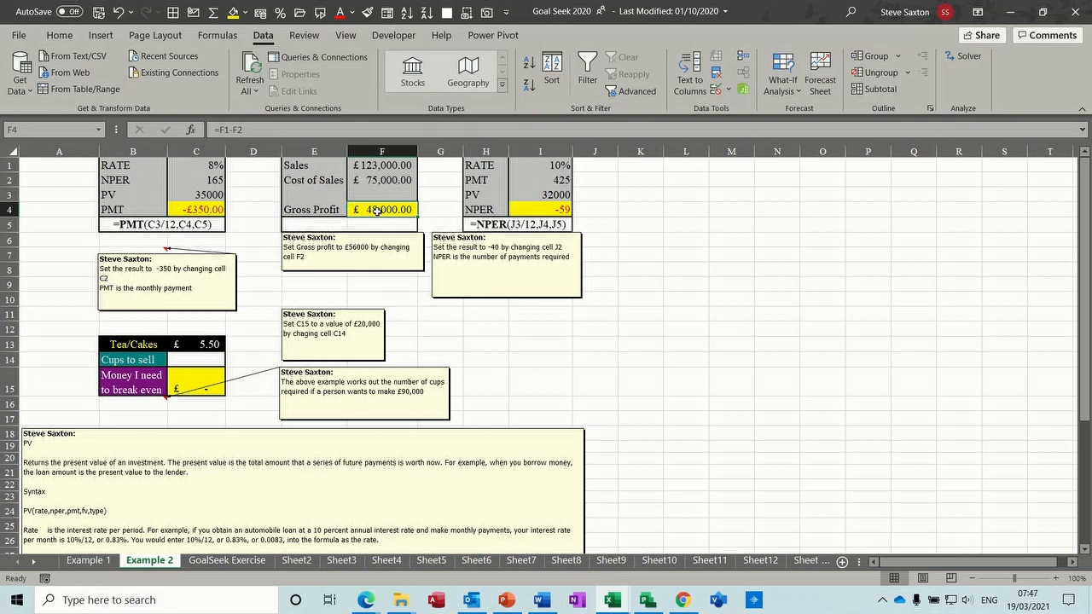
{"action": "left_click", "coordinate": [797, 95]}
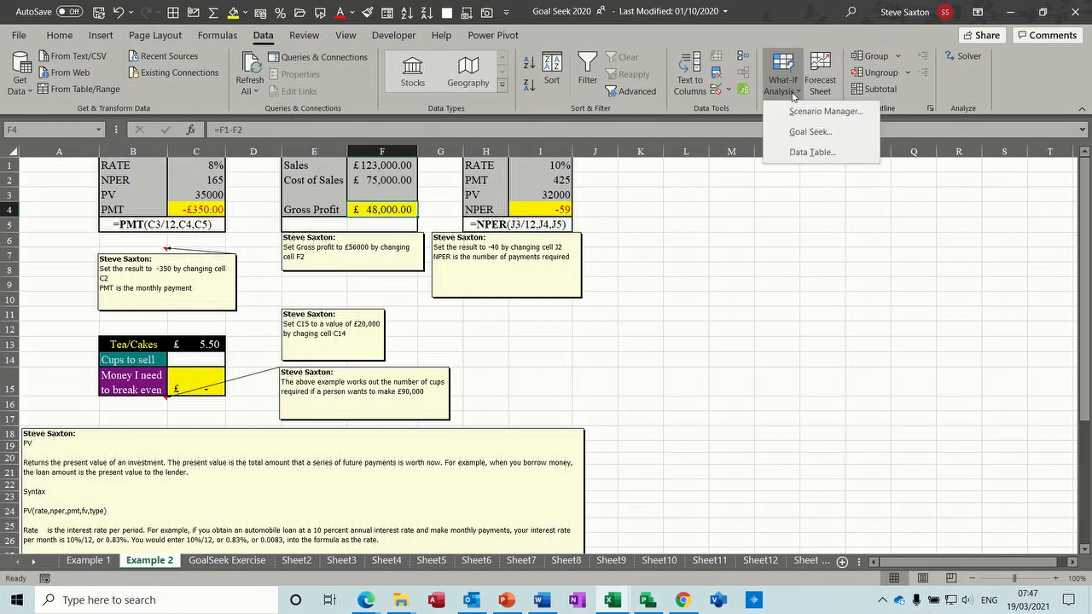
{"action": "left_click", "coordinate": [793, 130]}
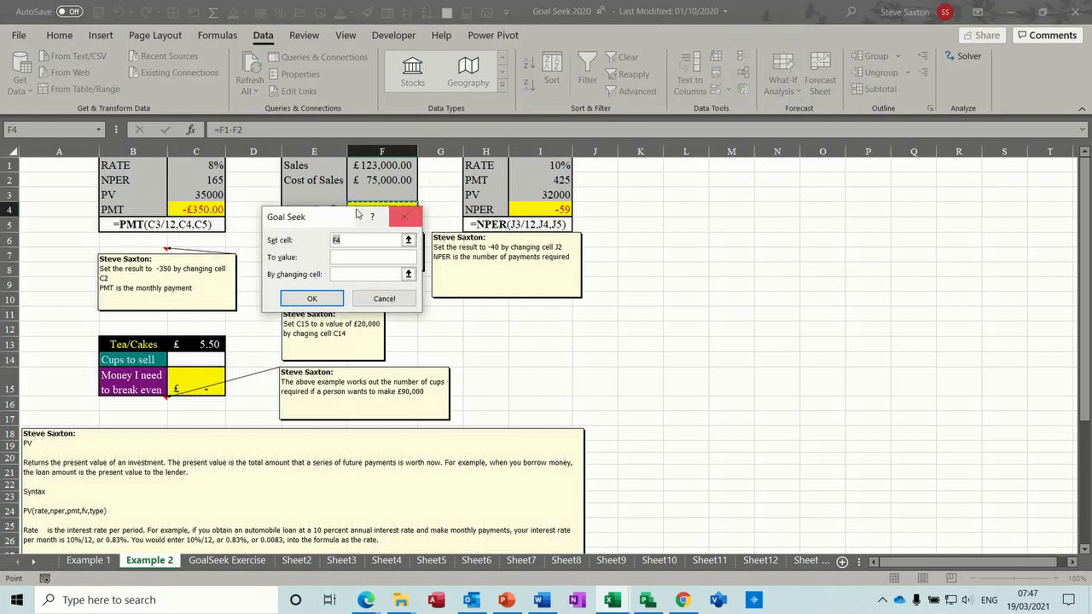
{"action": "left_click_drag", "start_coordinate": [342, 219], "coordinate": [453, 265]}
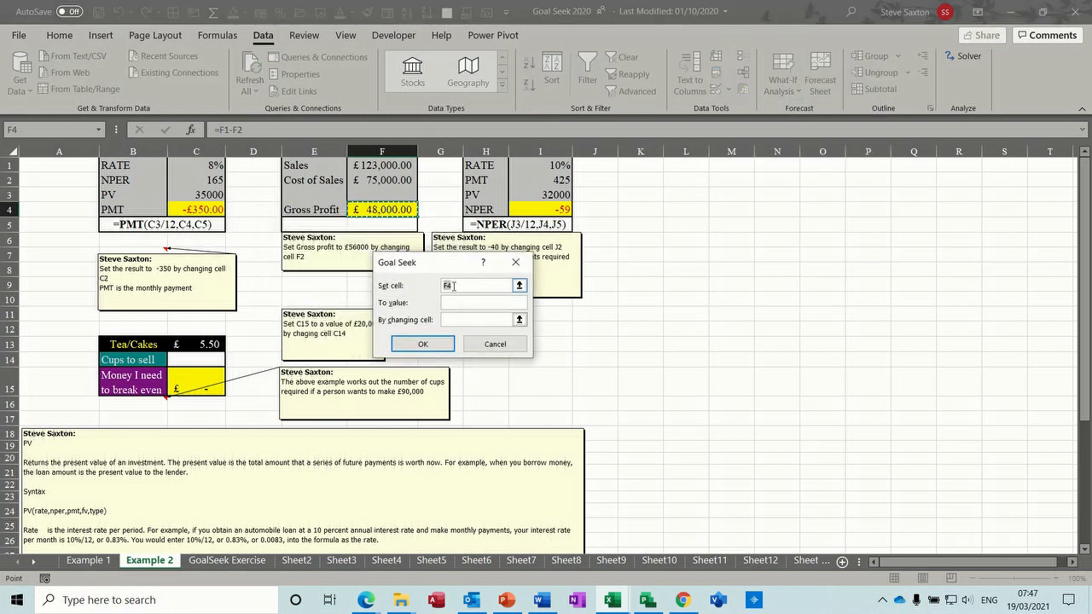
{"action": "left_click", "coordinate": [456, 304]}
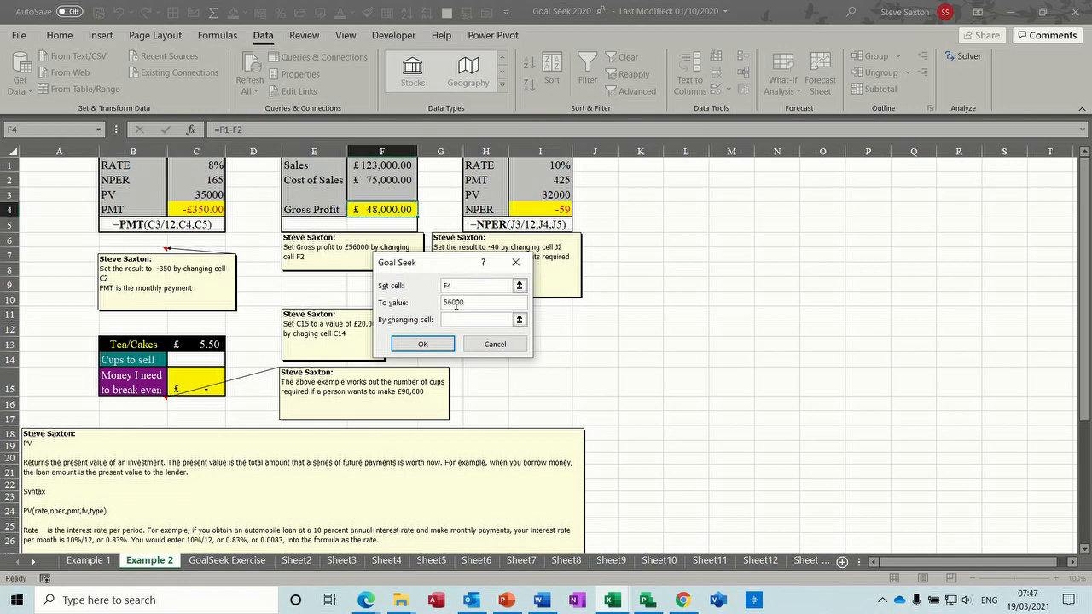
{"action": "left_click", "coordinate": [391, 180]}
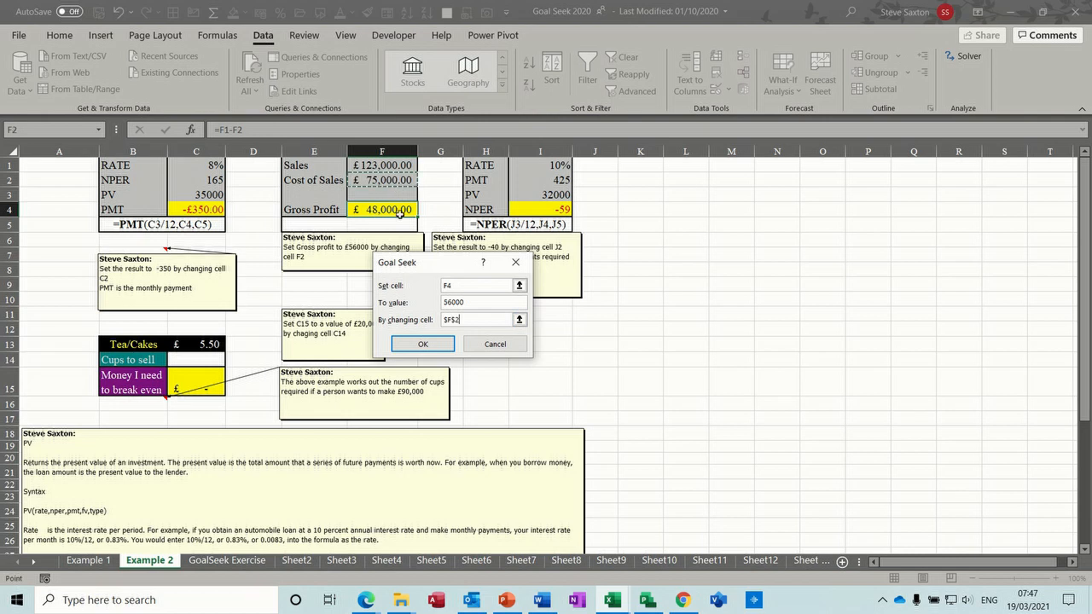
{"action": "left_click", "coordinate": [418, 345]}
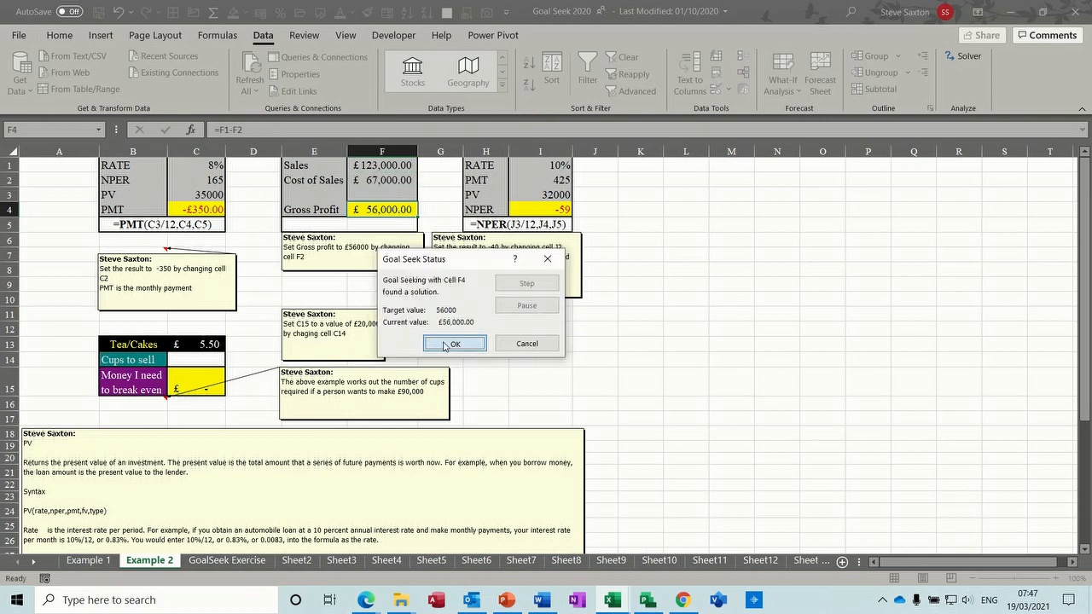
{"action": "left_click", "coordinate": [452, 343]}
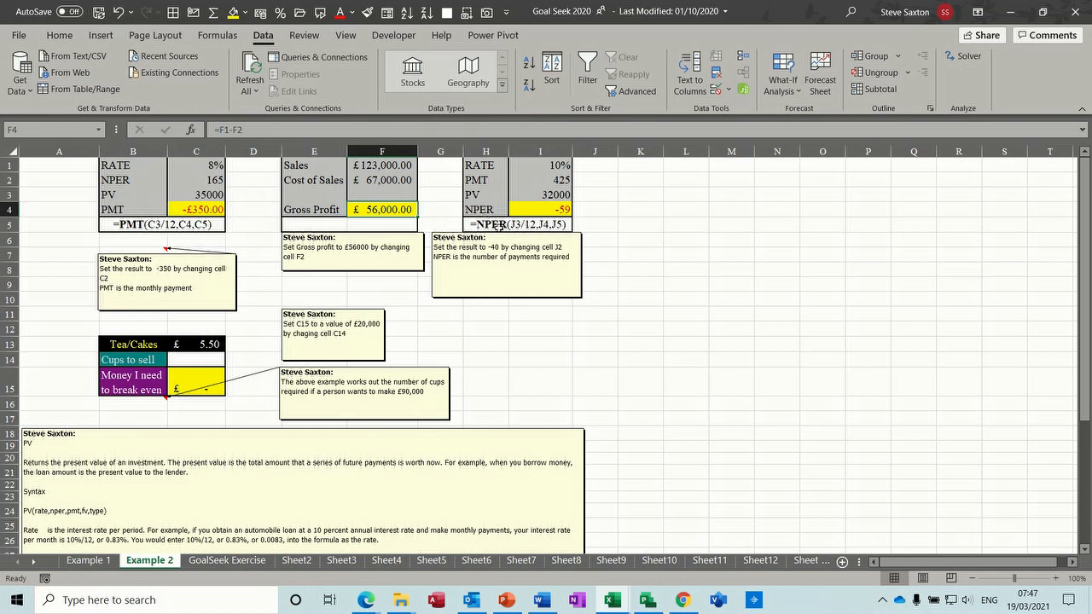
- Use Goal Seek to set the NPER cell I4 to -40 by changing cell I2, accept it and select I2
{"action": "left_click", "coordinate": [559, 210]}
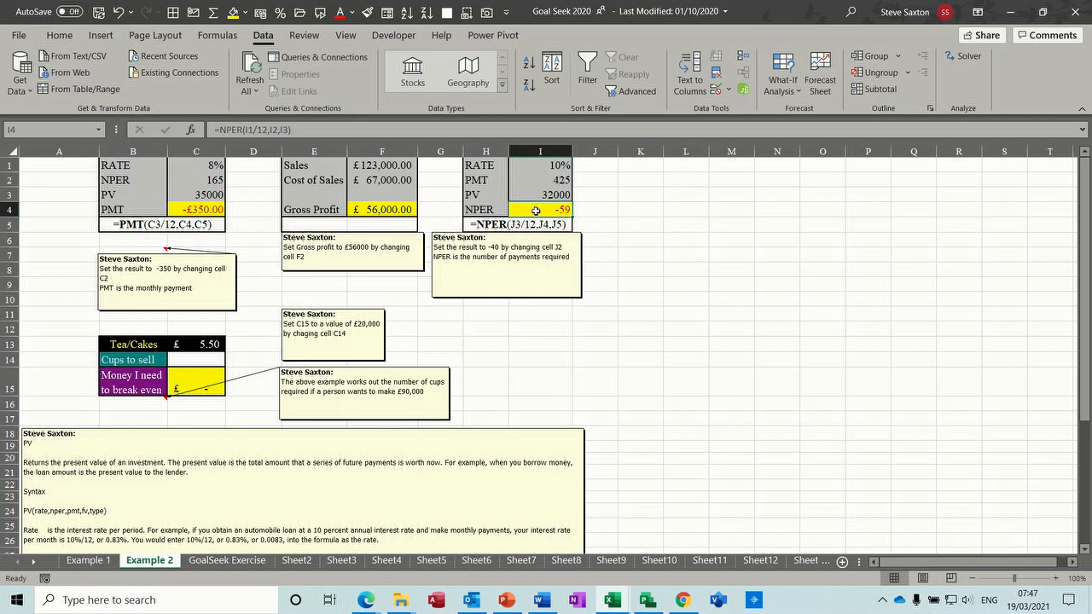
{"action": "left_click", "coordinate": [783, 90]}
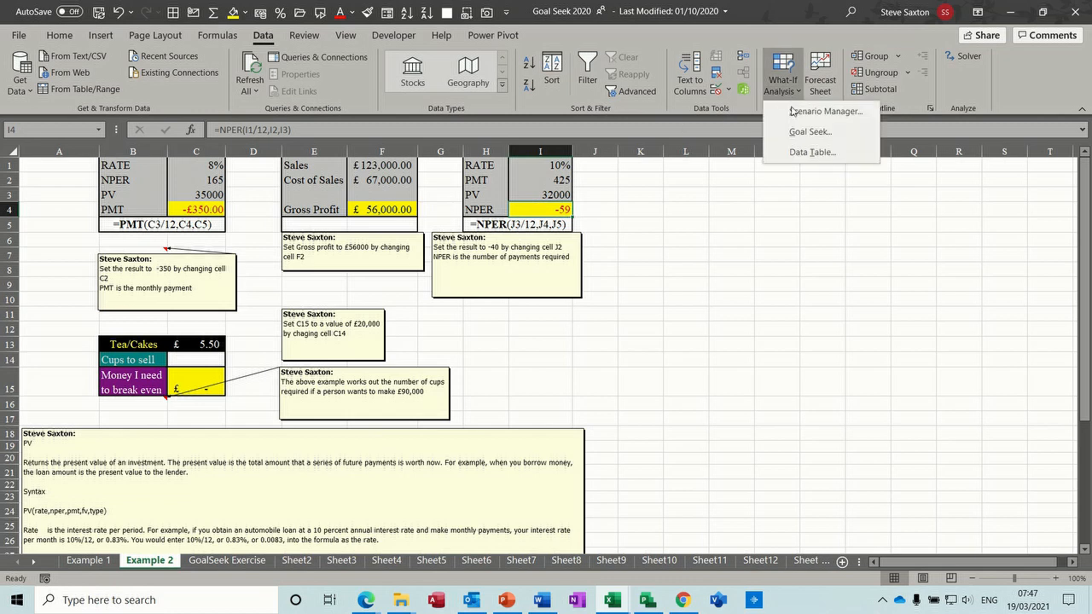
{"action": "left_click", "coordinate": [798, 134]}
{"action": "left_click", "coordinate": [490, 299]}
{"action": "left_click_drag", "start_coordinate": [500, 262], "coordinate": [585, 296]}
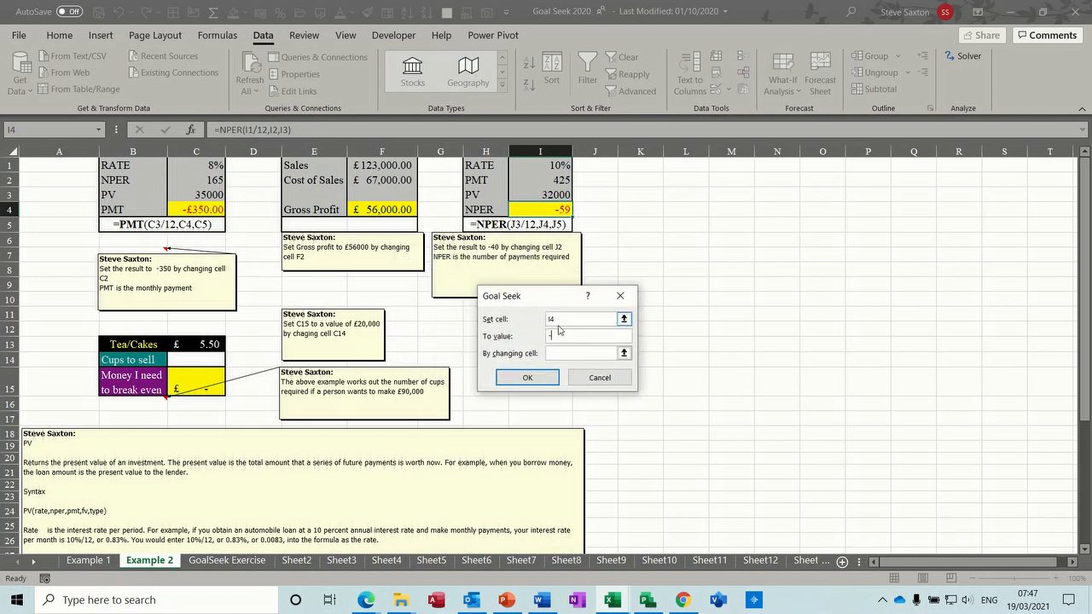
{"action": "left_click", "coordinate": [557, 352]}
{"action": "left_click", "coordinate": [532, 180]}
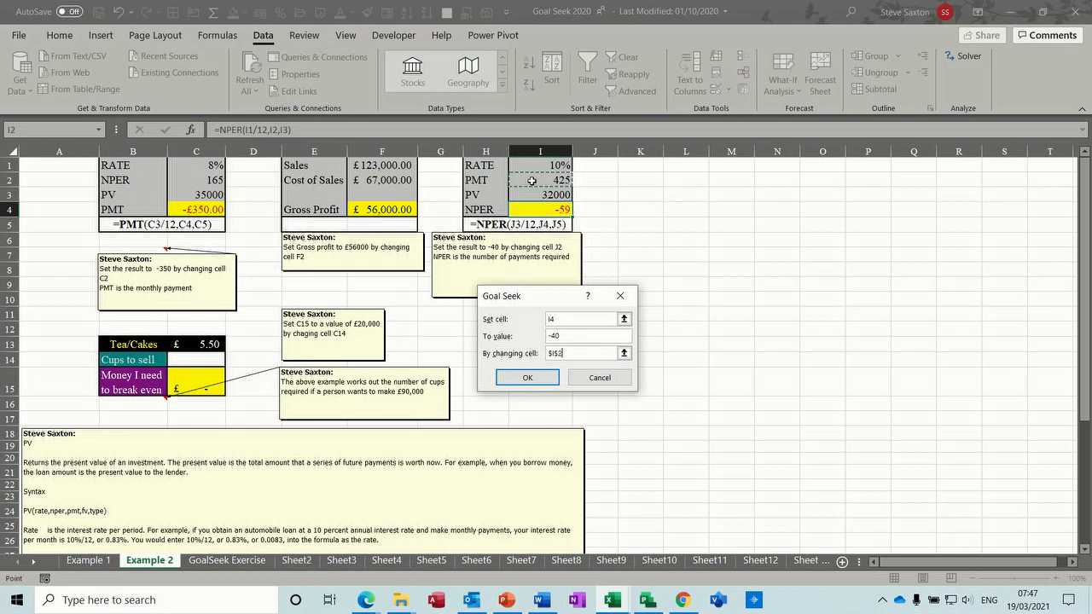
{"action": "left_click", "coordinate": [526, 380]}
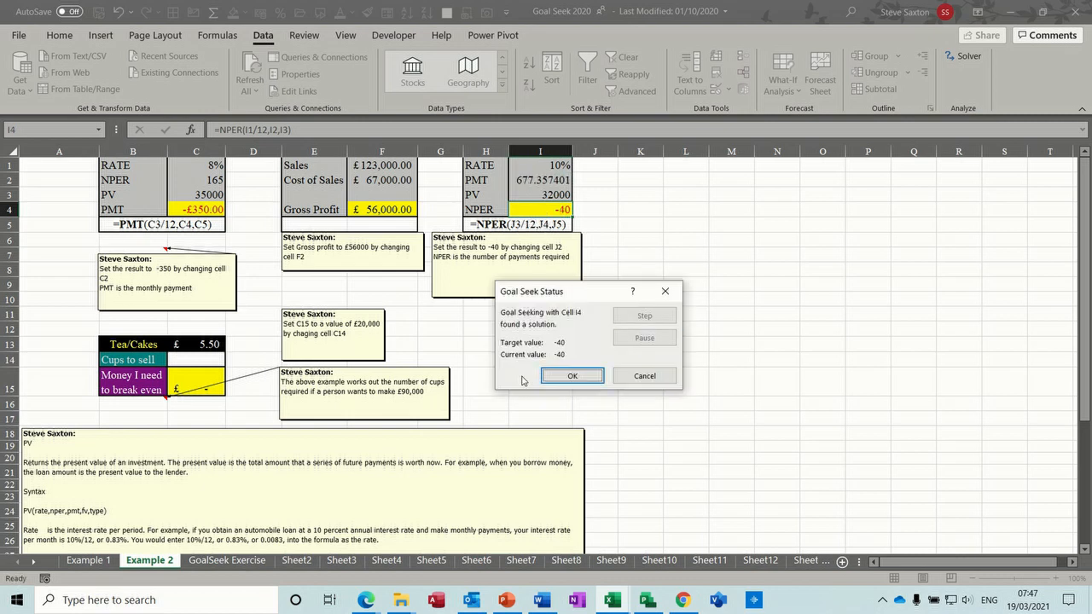
{"action": "left_click", "coordinate": [564, 377]}
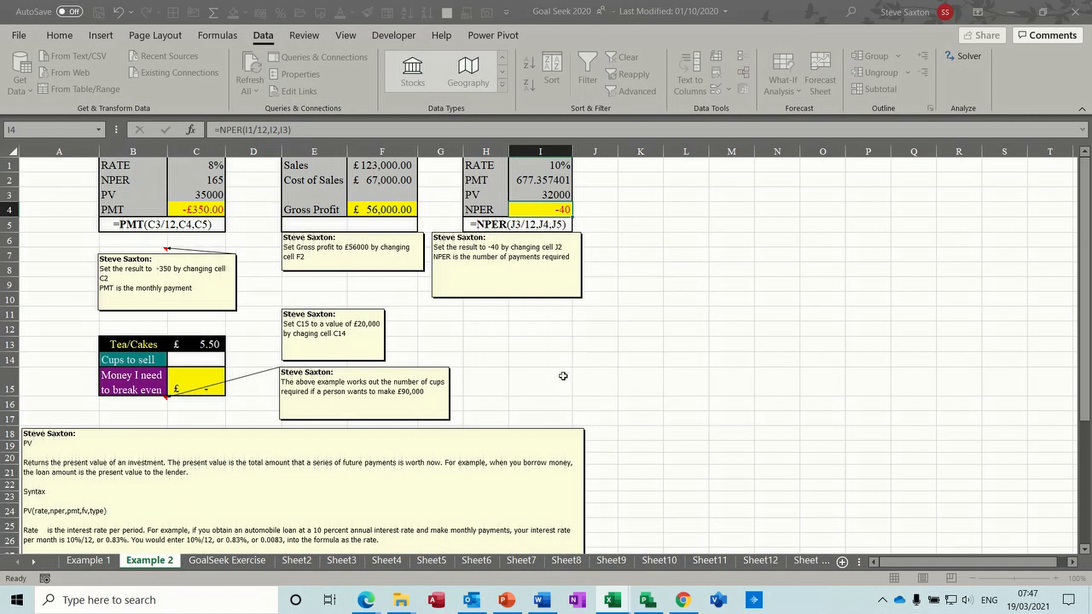
{"action": "left_click", "coordinate": [548, 179]}
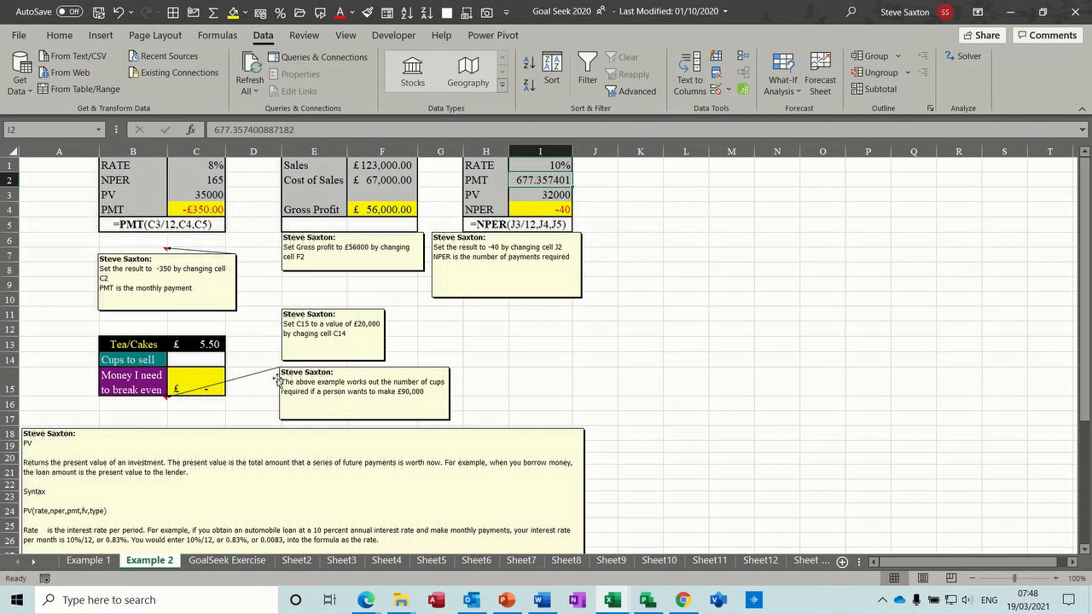
- Delete the large PV help note and move the break-even instruction note lower down
{"action": "left_click", "coordinate": [190, 382]}
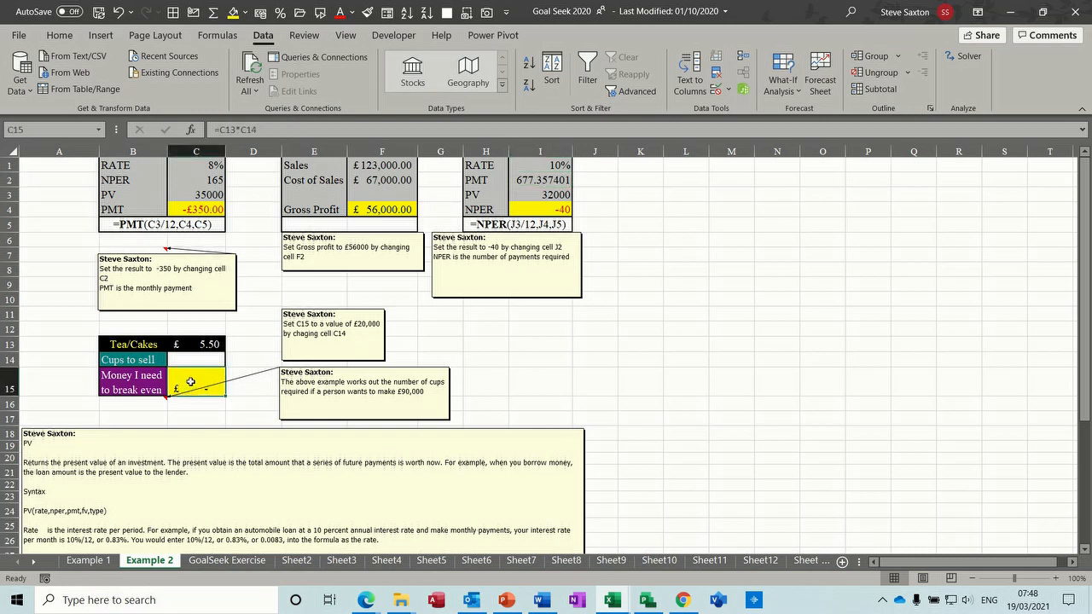
{"action": "left_click", "coordinate": [277, 426]}
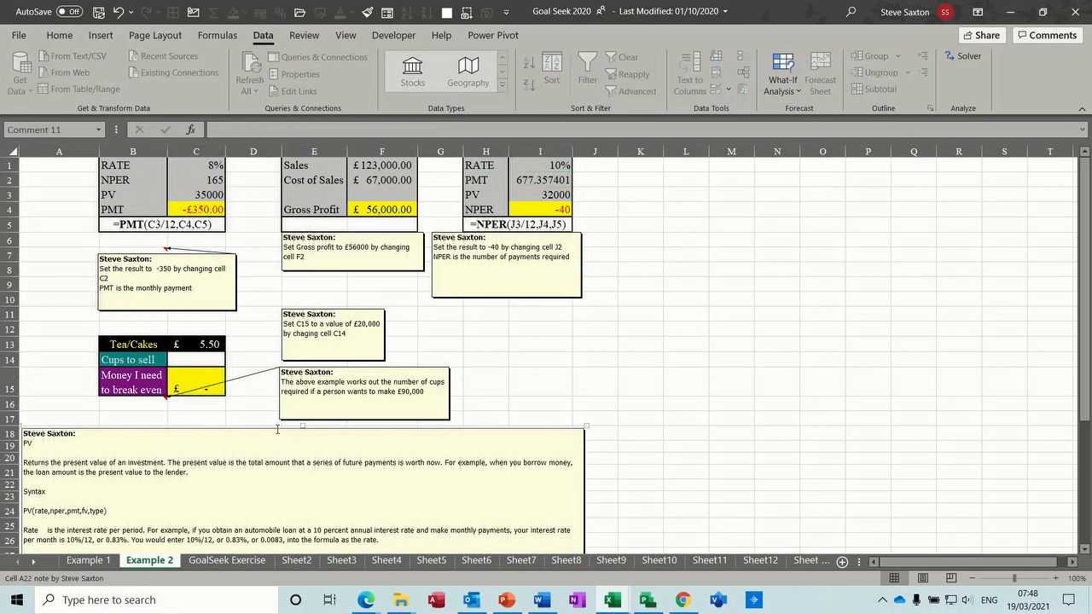
{"action": "key", "text": "Delete"}
{"action": "left_click_drag", "start_coordinate": [313, 421], "coordinate": [308, 474]}
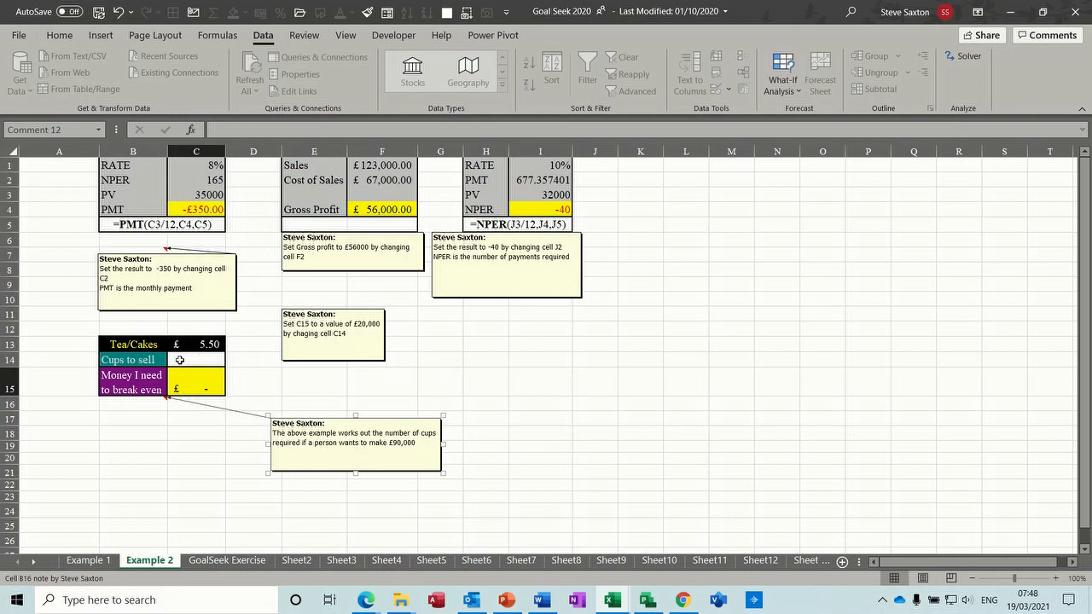
- Use Goal Seek to set the break-even cell C15 to 90000 by changing the cups-to-sell cell C14
{"action": "left_click", "coordinate": [200, 382]}
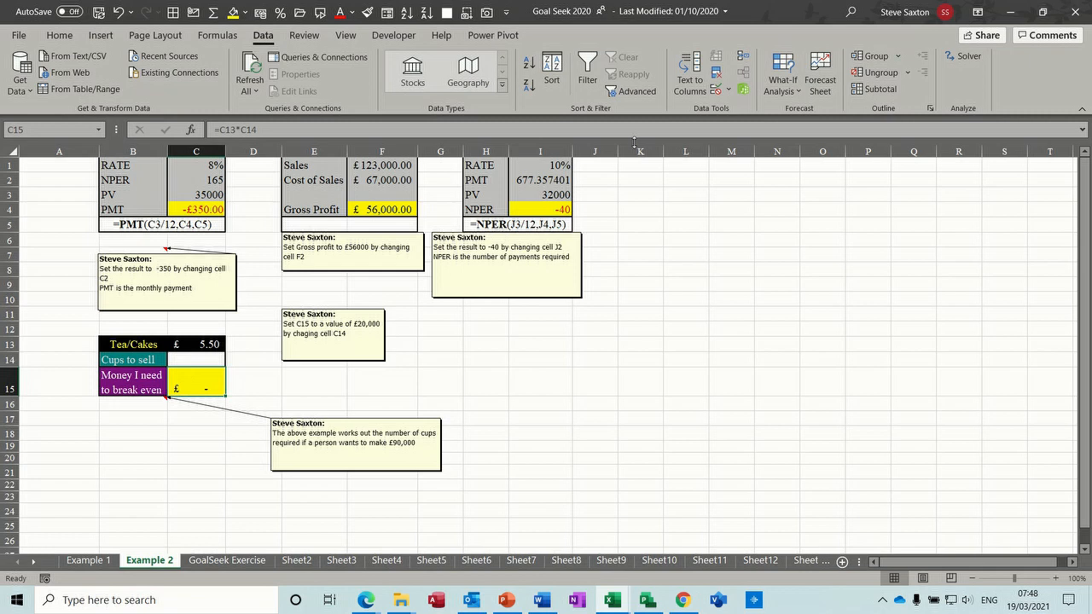
{"action": "left_click", "coordinate": [784, 88]}
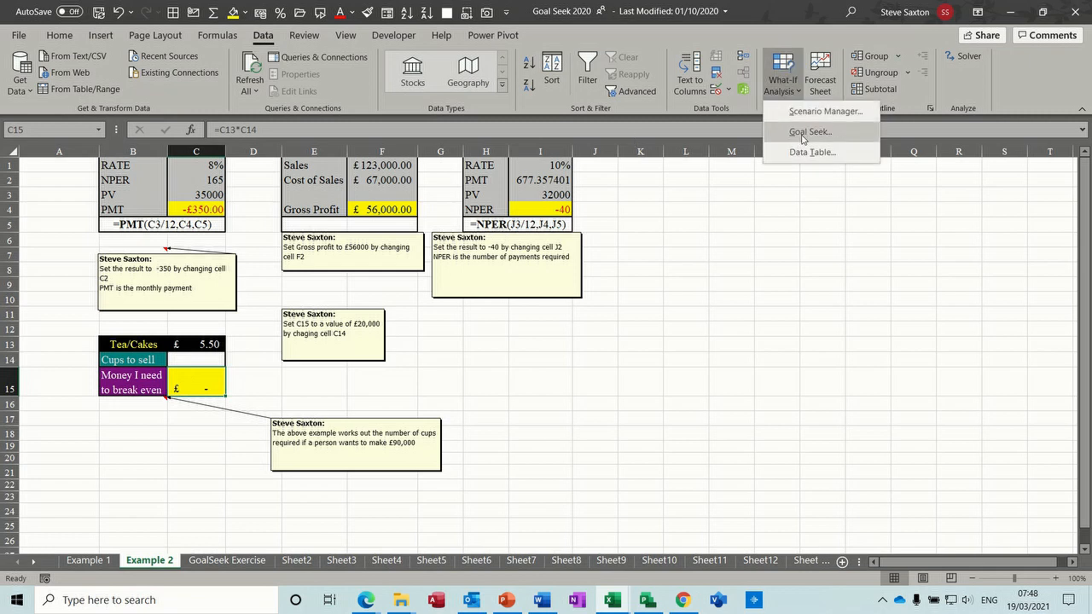
{"action": "left_click", "coordinate": [802, 134]}
{"action": "left_click", "coordinate": [591, 332]}
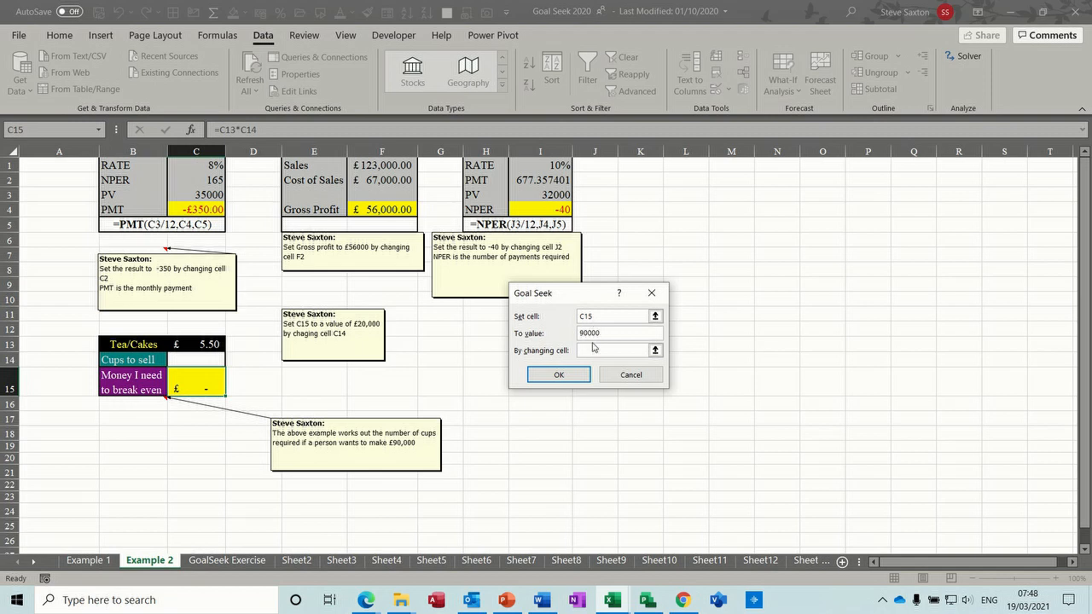
{"action": "left_click", "coordinate": [629, 350]}
{"action": "left_click", "coordinate": [205, 359]}
{"action": "left_click", "coordinate": [553, 376]}
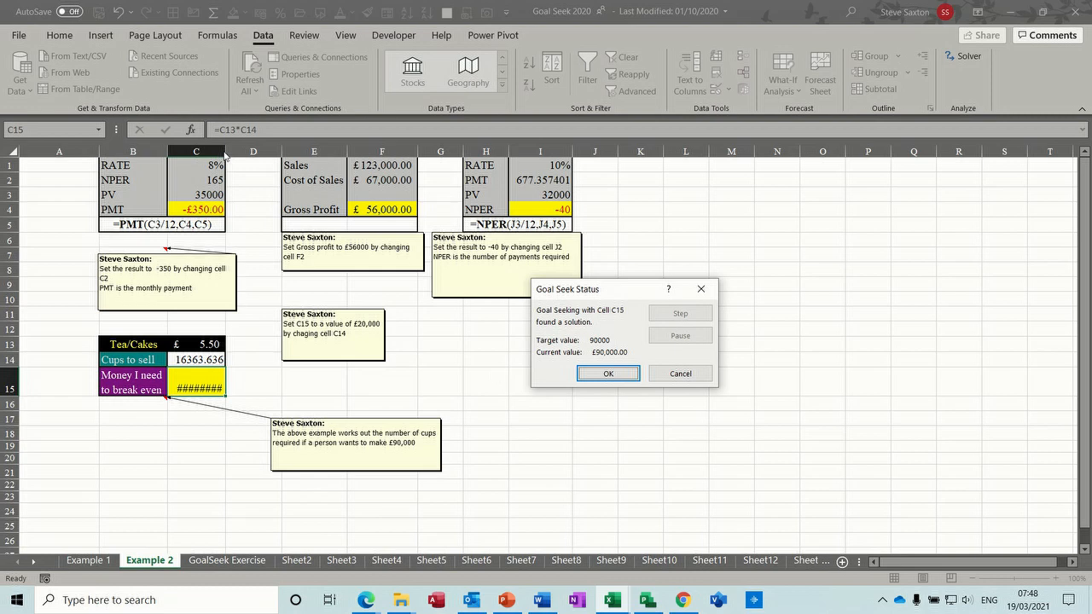
- Accept the break-even Goal Seek result and autofit column C's width to its contents
{"action": "left_click", "coordinate": [595, 381]}
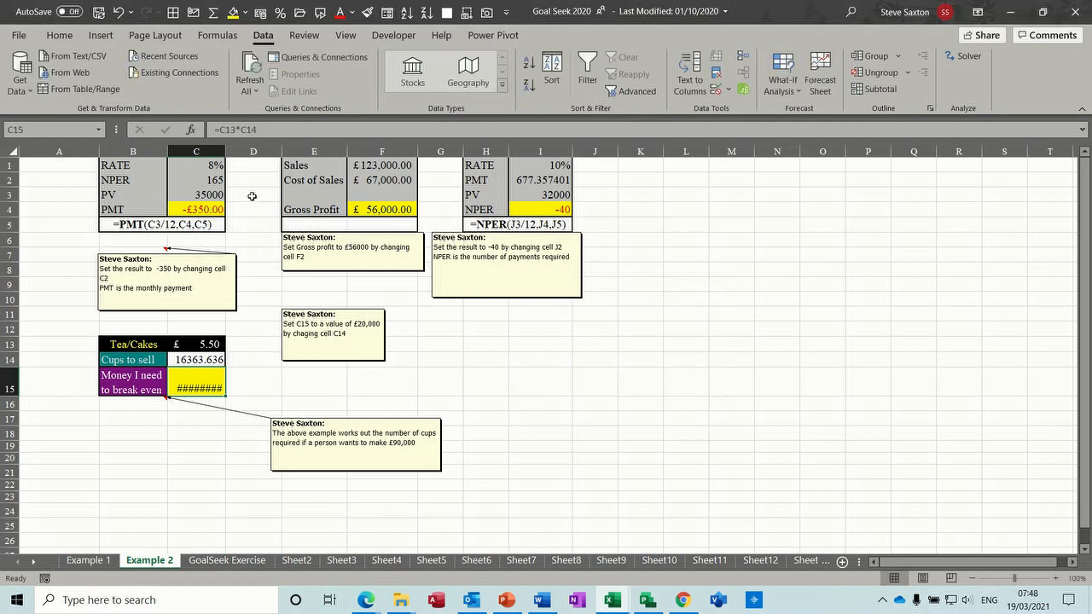
{"action": "double_click", "coordinate": [227, 151]}
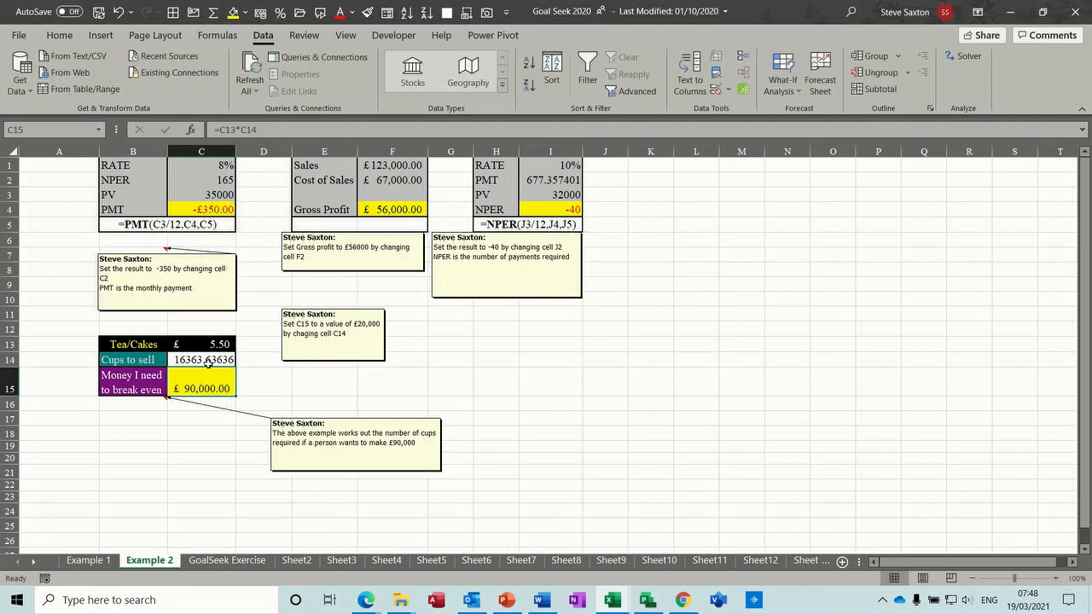
- Reduce the cups-to-sell value in C14 to a whole number by removing all its decimal places
{"action": "left_click", "coordinate": [186, 363]}
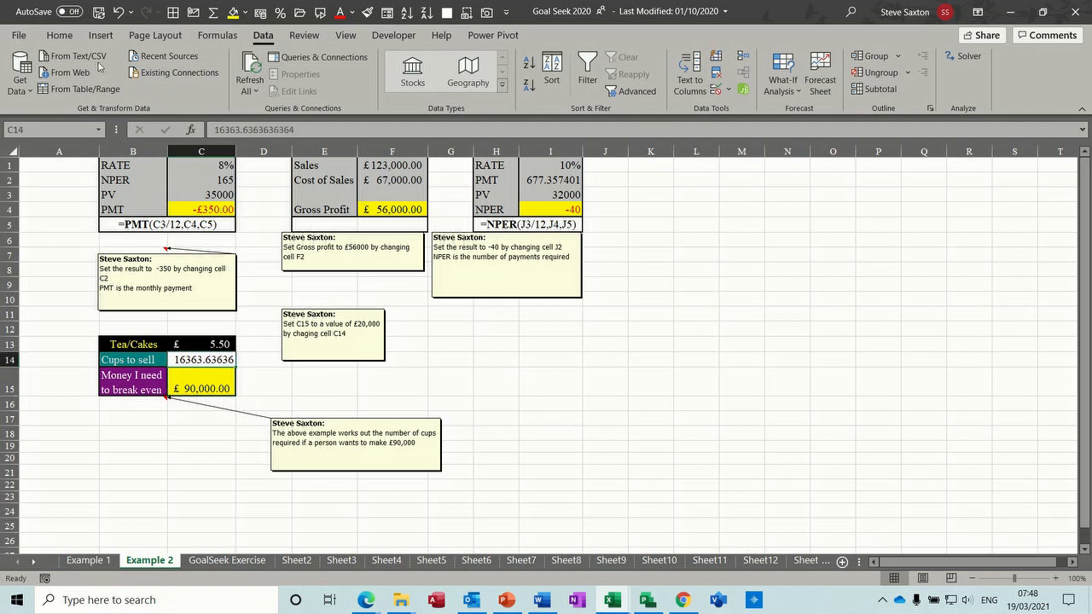
{"action": "left_click", "coordinate": [67, 38]}
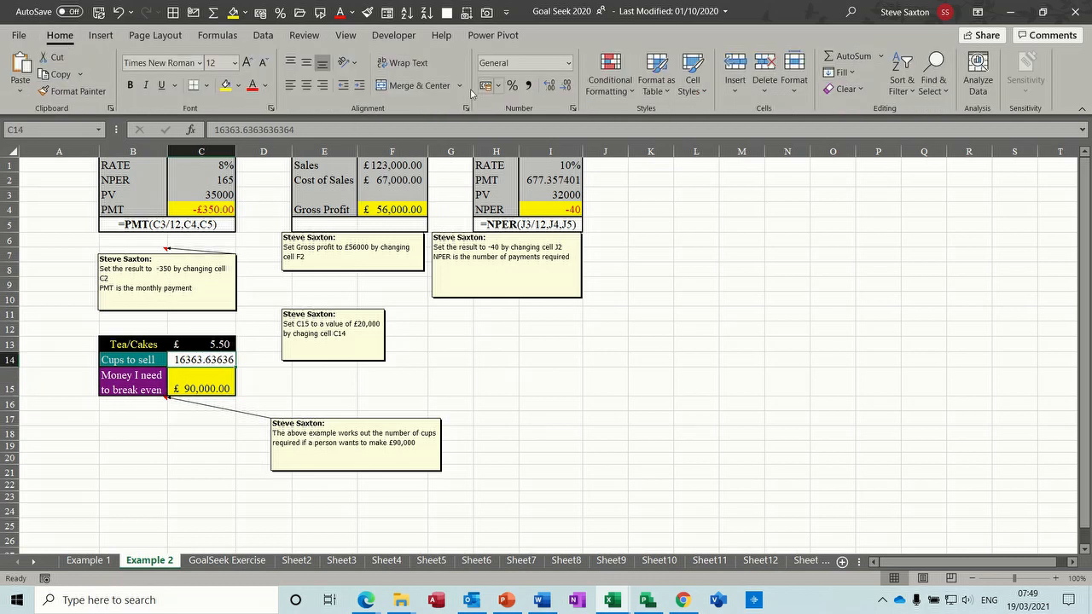
{"action": "left_click", "coordinate": [564, 86]}
{"action": "left_click", "coordinate": [564, 86]}
{"action": "left_click", "coordinate": [564, 86]}
{"action": "left_click", "coordinate": [564, 86]}
{"action": "left_click", "coordinate": [324, 378]}
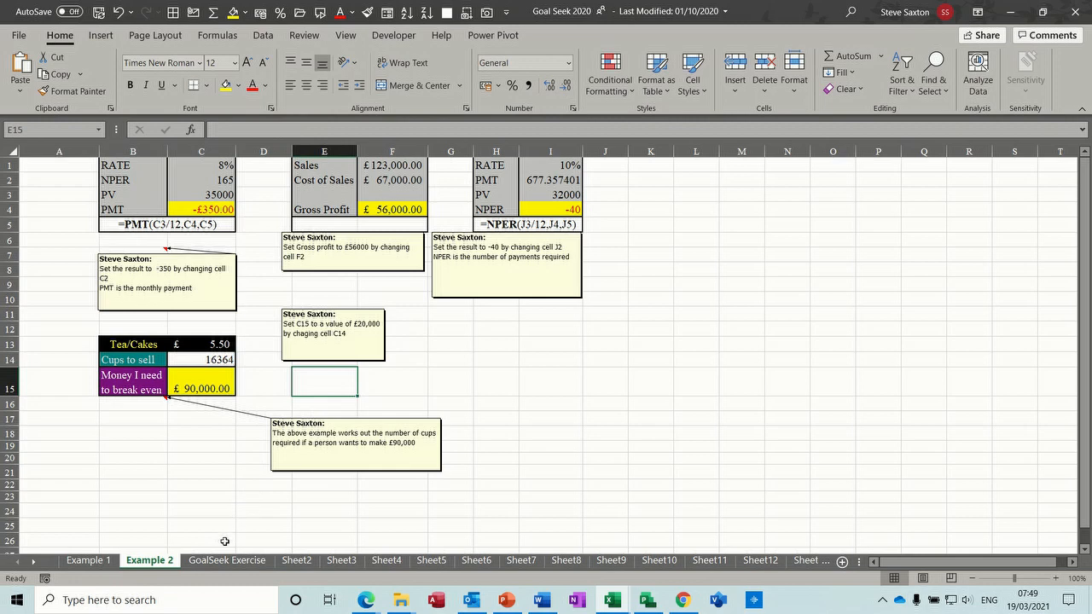
- On the GoalSeek Exercise sheet, use Goal Seek to set the months cell B4 to 40 by changing the payment cell B3, and accept
{"action": "left_click", "coordinate": [227, 560]}
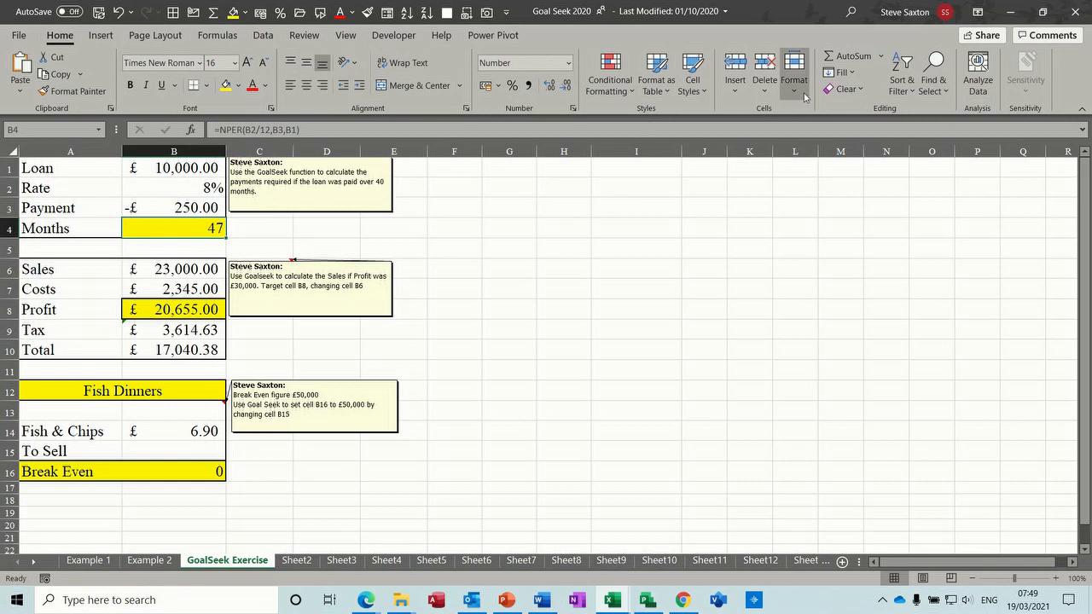
{"action": "left_click", "coordinate": [258, 39]}
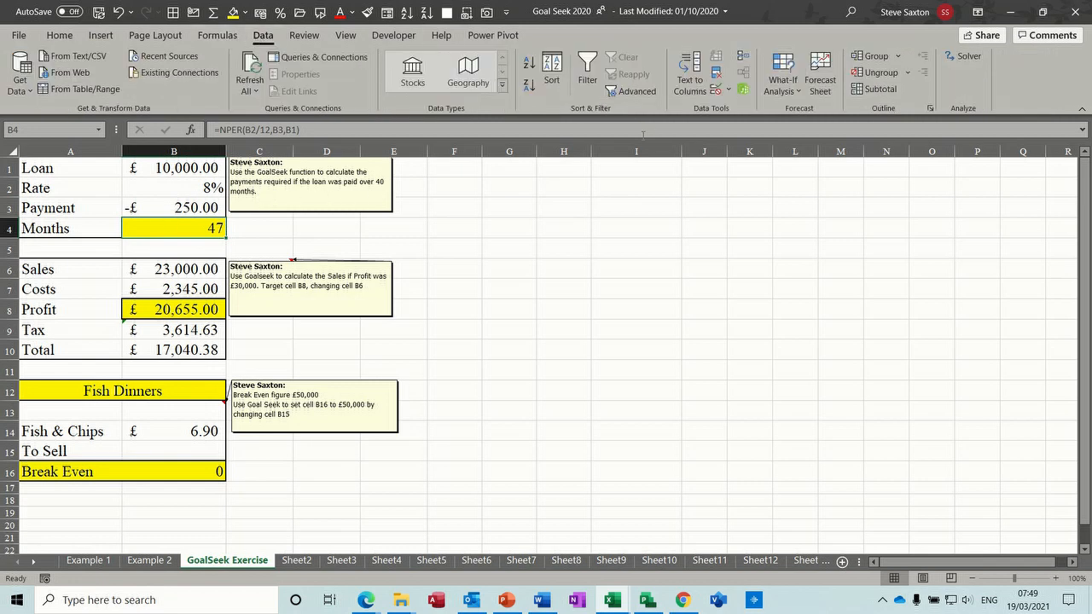
{"action": "left_click", "coordinate": [793, 100]}
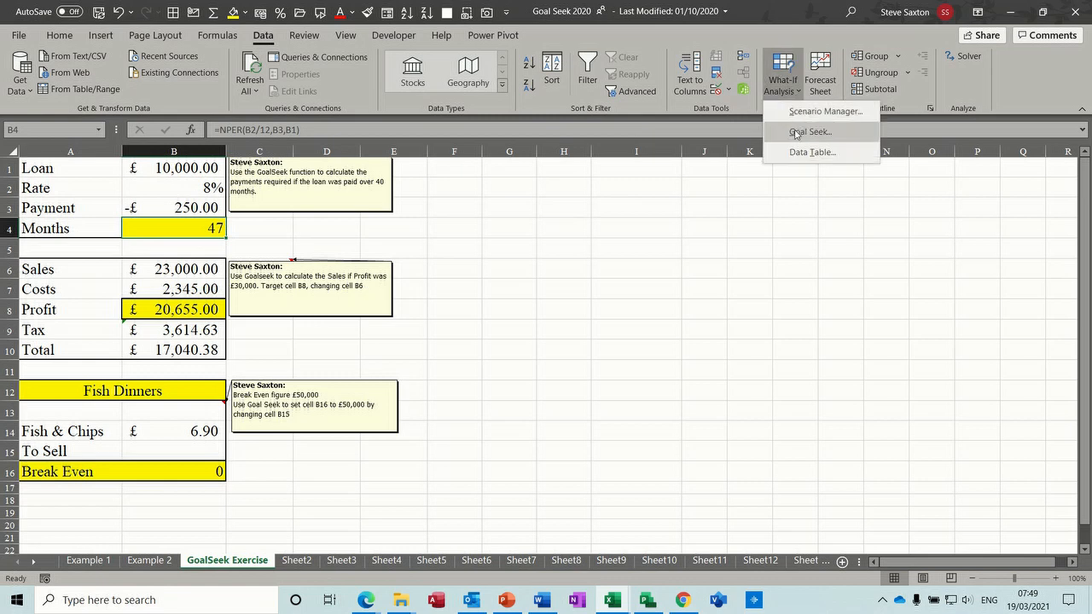
{"action": "left_click", "coordinate": [798, 132]}
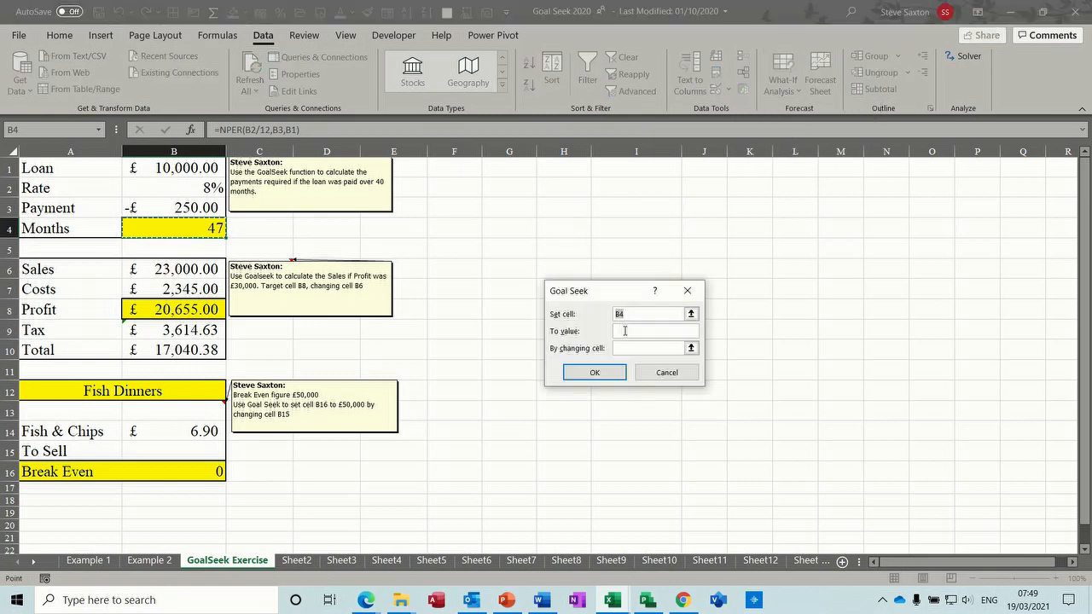
{"action": "left_click", "coordinate": [625, 332]}
{"action": "left_click", "coordinate": [627, 350]}
{"action": "left_click", "coordinate": [147, 204]}
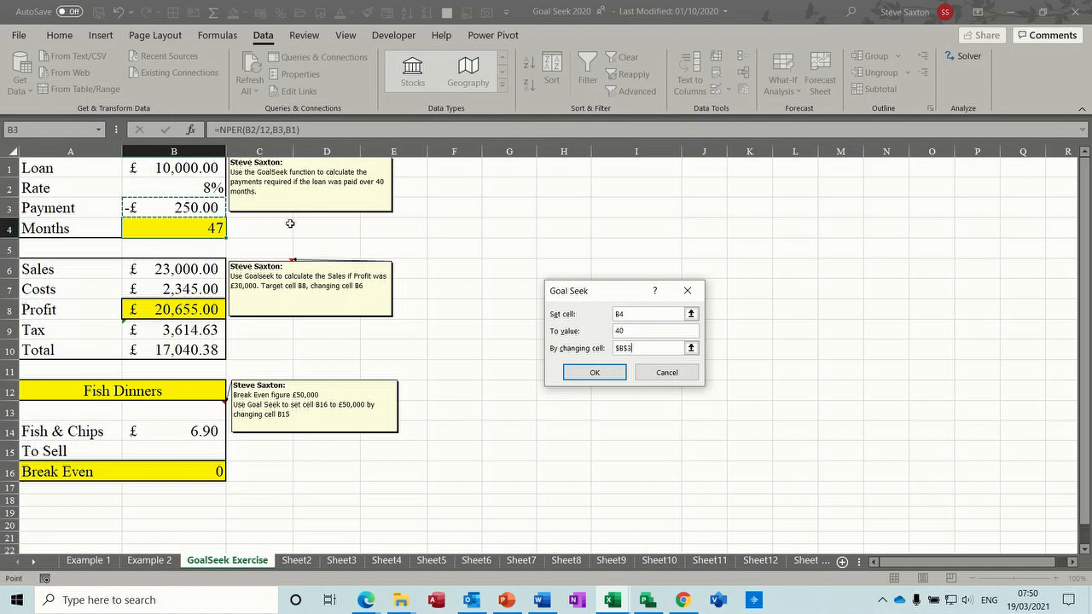
{"action": "left_click", "coordinate": [592, 372]}
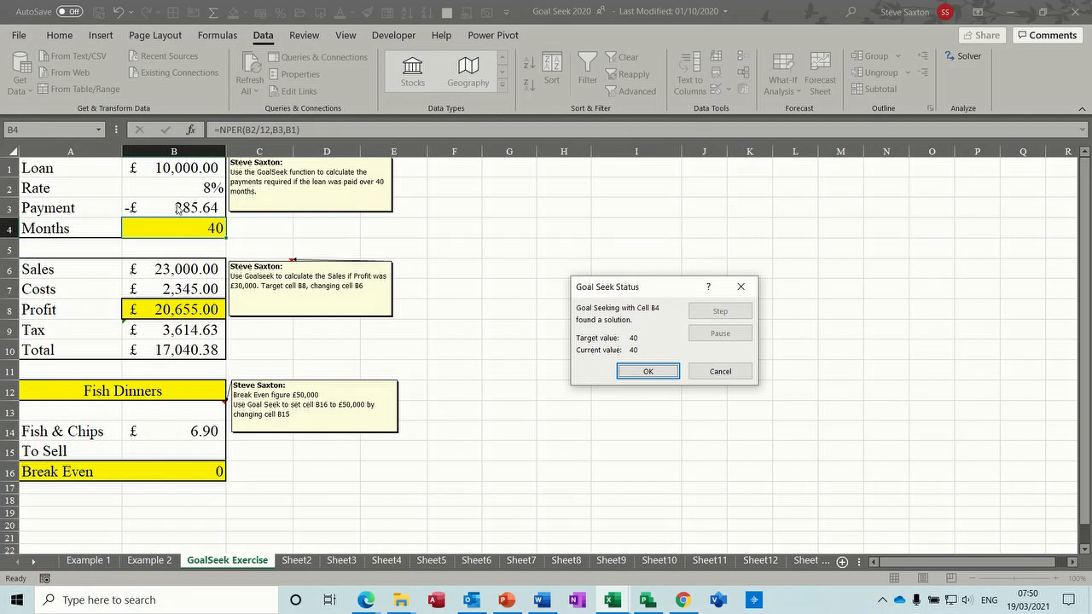
{"action": "left_click", "coordinate": [628, 373]}
- Use Goal Seek to set the profit cell B8 to 30000 by changing the sales cell B6, and accept the result
{"action": "left_click", "coordinate": [179, 311]}
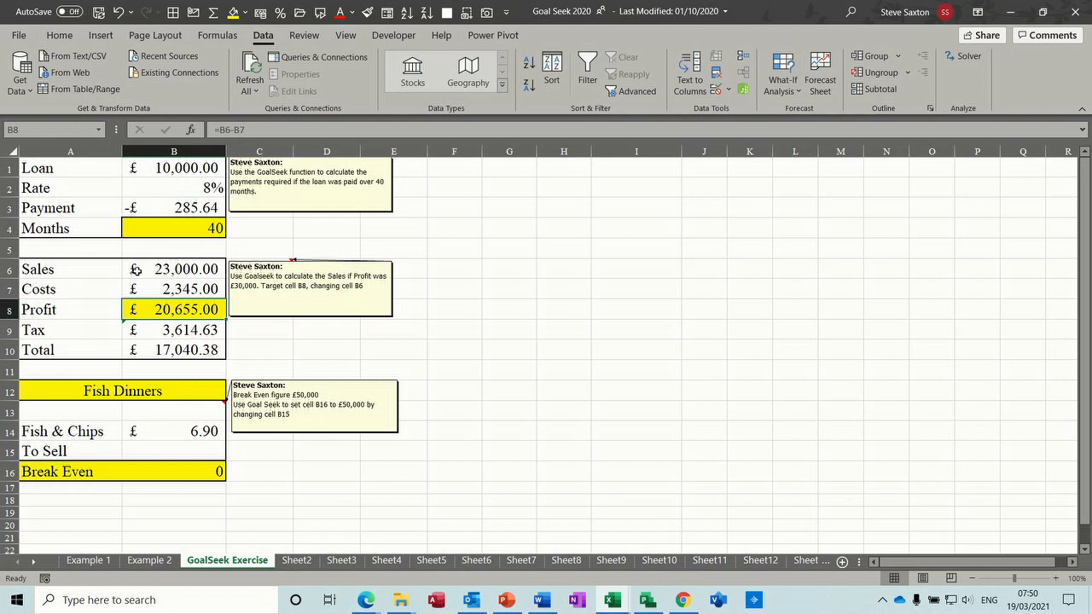
{"action": "left_click", "coordinate": [783, 81]}
{"action": "left_click", "coordinate": [803, 134]}
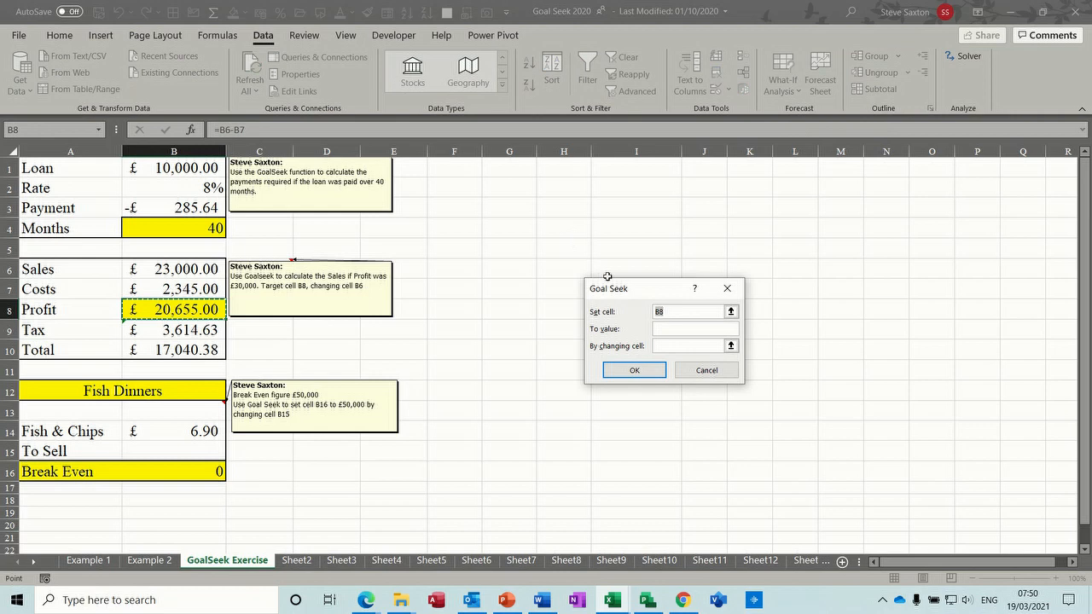
{"action": "left_click", "coordinate": [666, 328]}
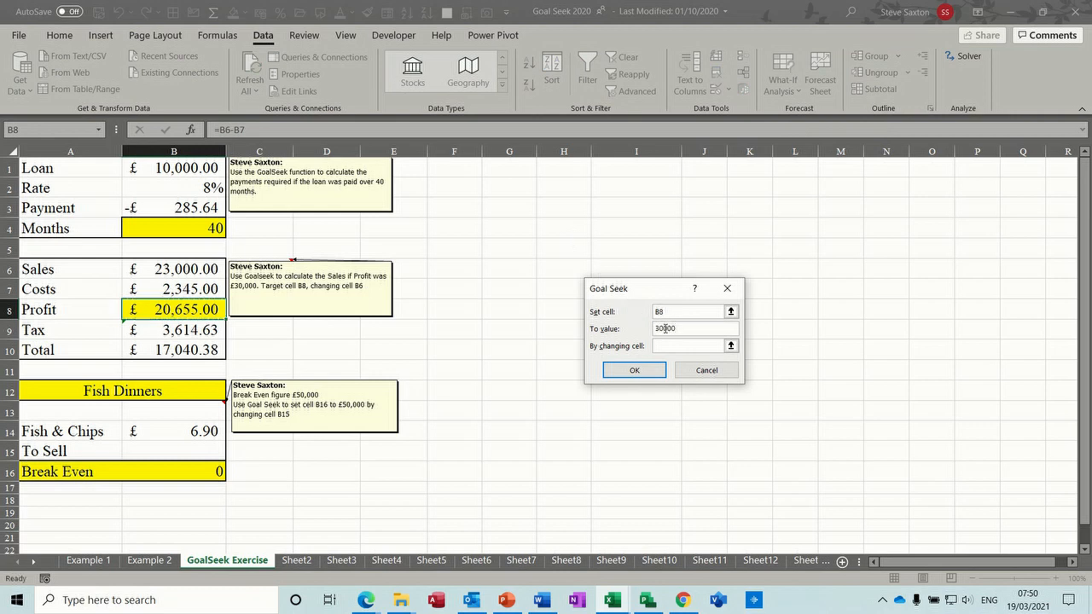
{"action": "left_click", "coordinate": [666, 345]}
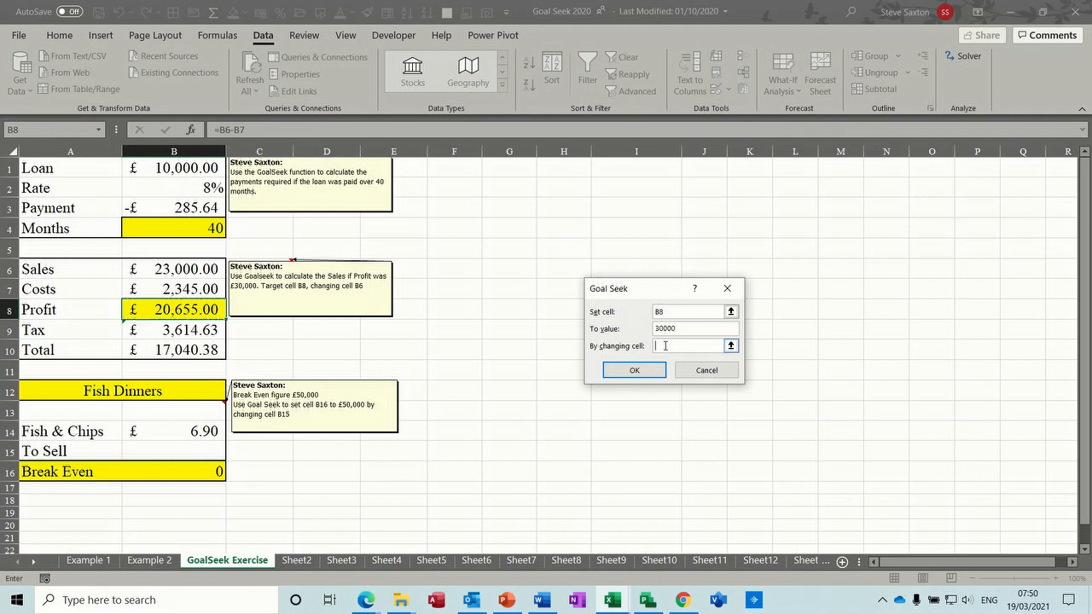
{"action": "left_click", "coordinate": [174, 269]}
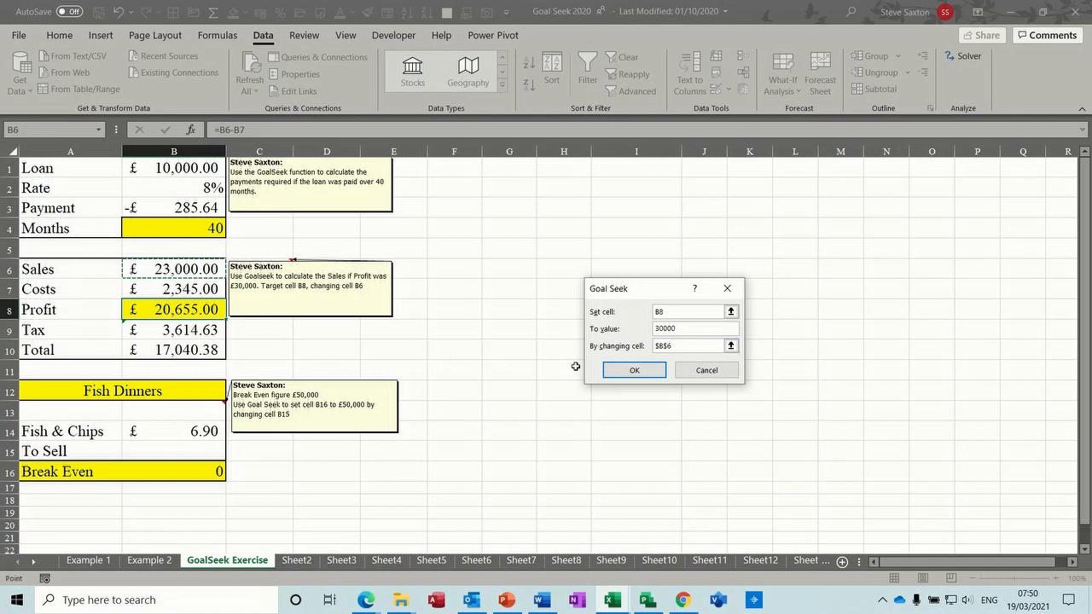
{"action": "left_click", "coordinate": [613, 373]}
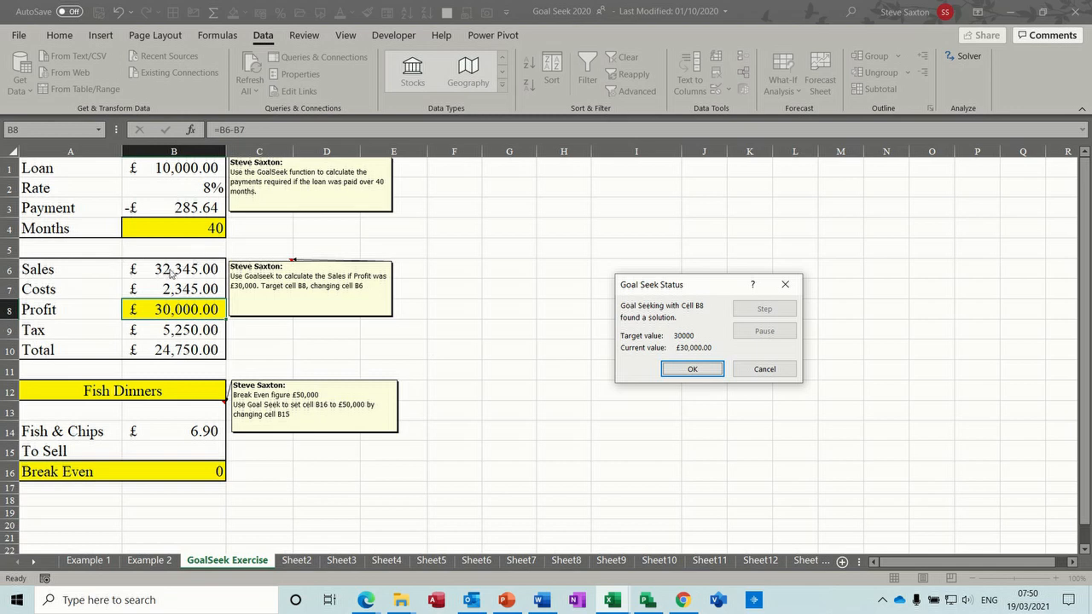
{"action": "left_click", "coordinate": [692, 370]}
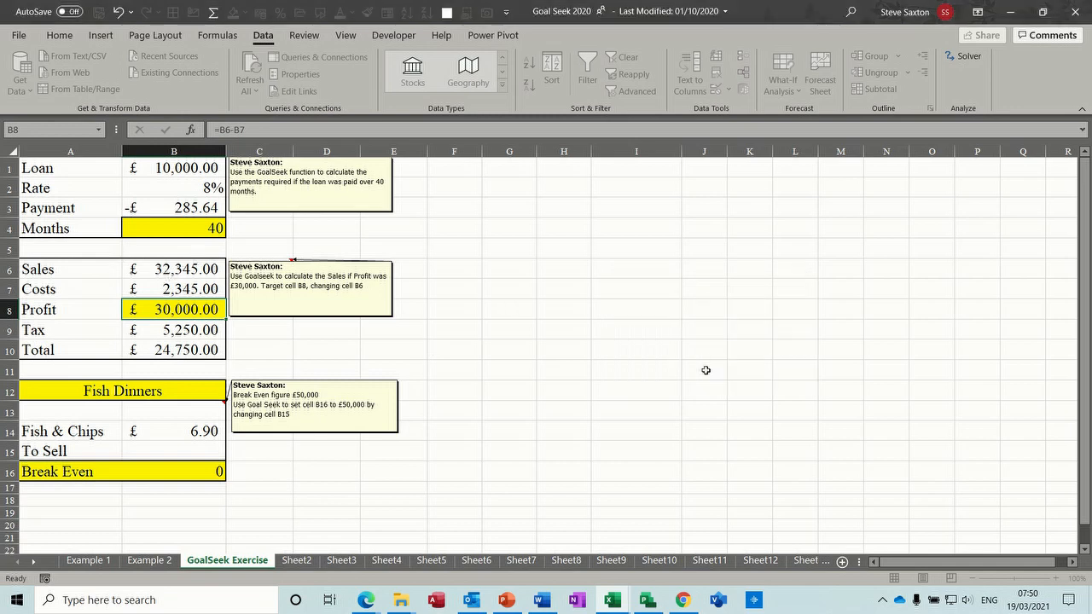
- Use Goal Seek to set the break-even cell B16 to 50000 by changing the to-sell cell B15, and accept
{"action": "left_click", "coordinate": [194, 473]}
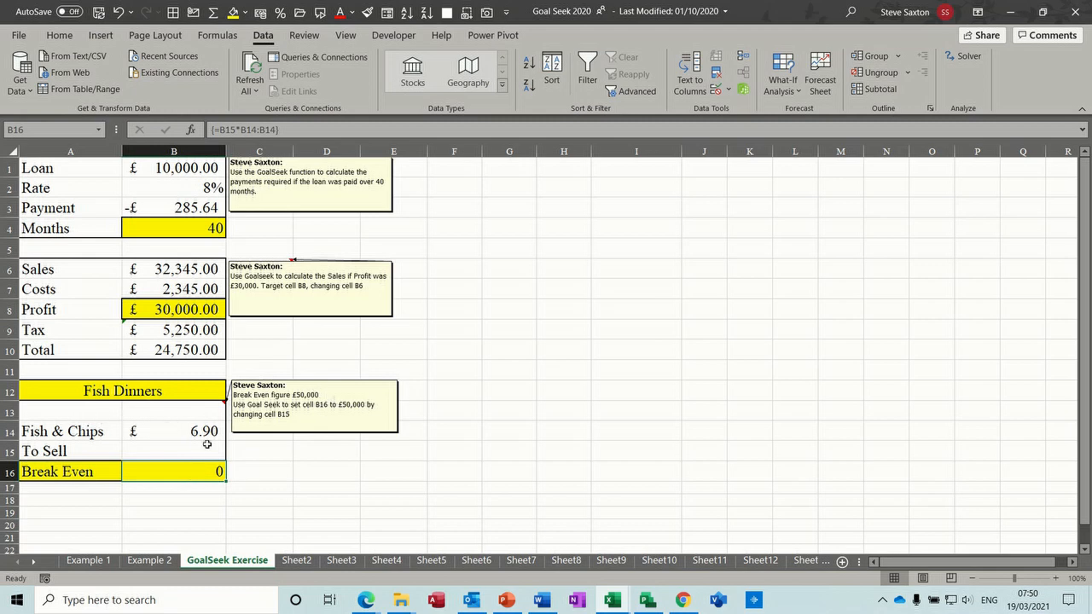
{"action": "left_click", "coordinate": [782, 83]}
{"action": "left_click", "coordinate": [797, 131]}
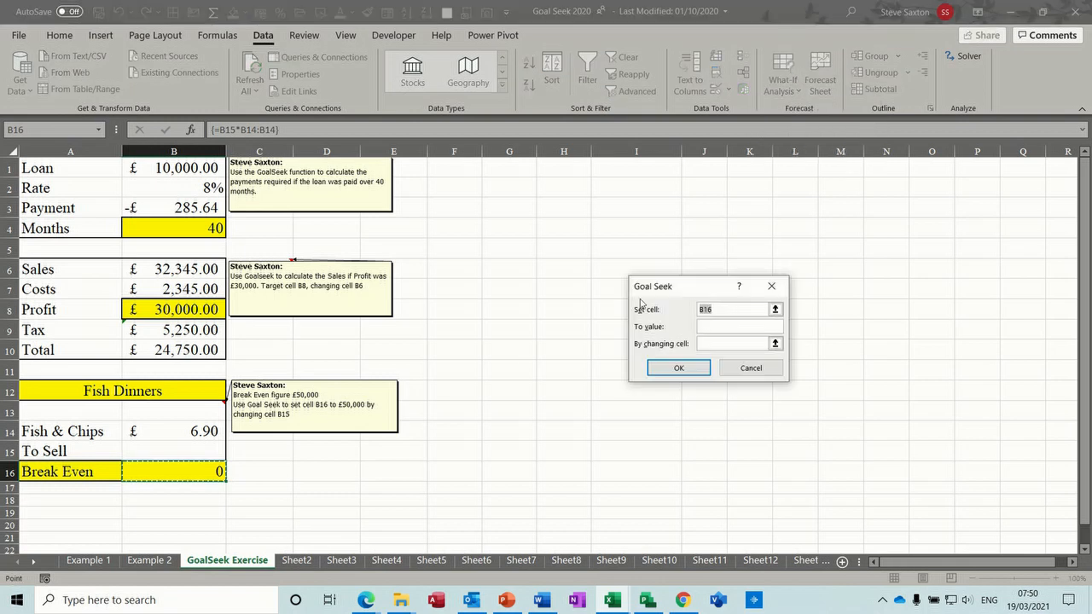
{"action": "left_click", "coordinate": [713, 328]}
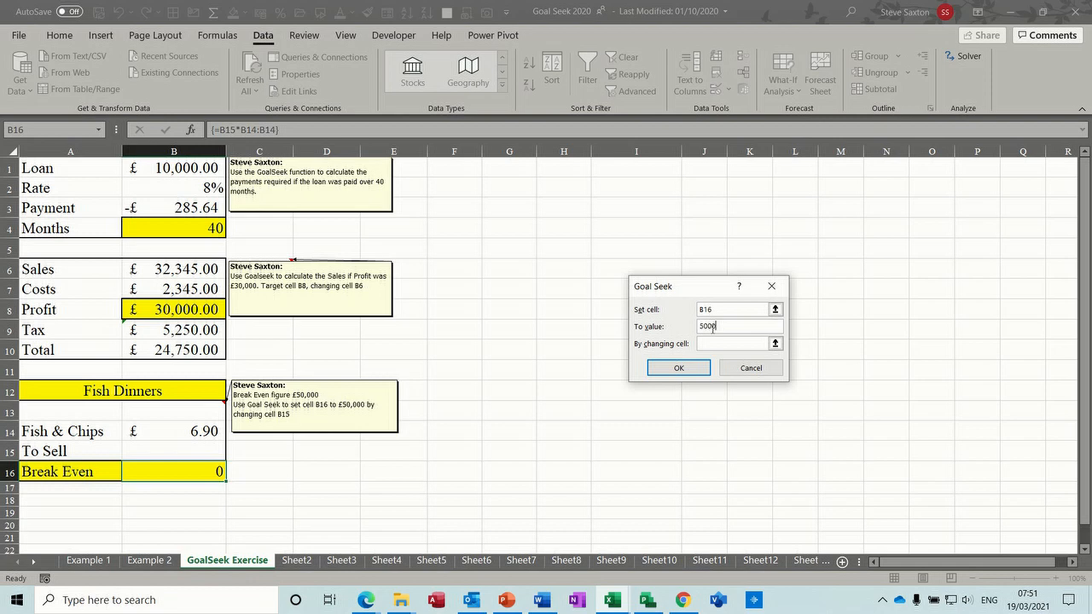
{"action": "left_click", "coordinate": [704, 343]}
{"action": "left_click", "coordinate": [184, 451]}
{"action": "left_click", "coordinate": [675, 370]}
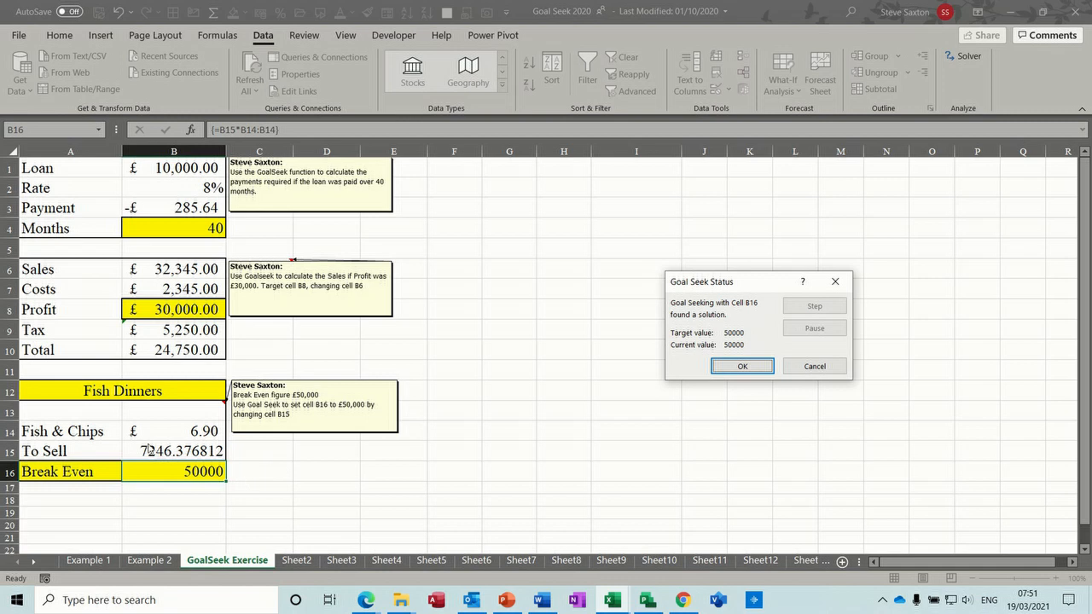
{"action": "left_click", "coordinate": [742, 367]}
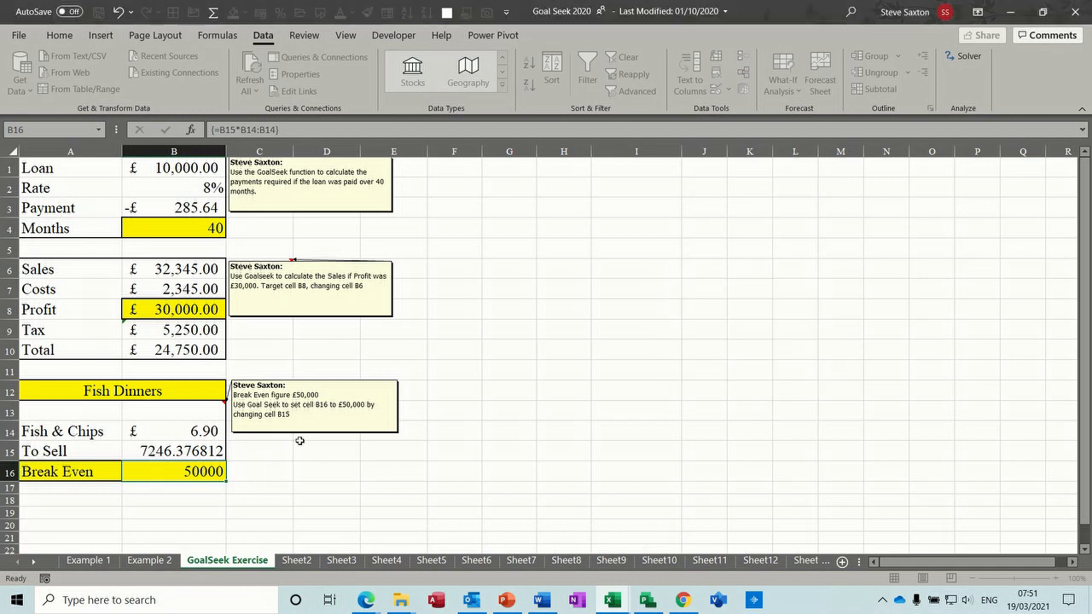
- Reduce the to-sell value in B15 to a whole number by removing all its decimal places
{"action": "left_click", "coordinate": [205, 452]}
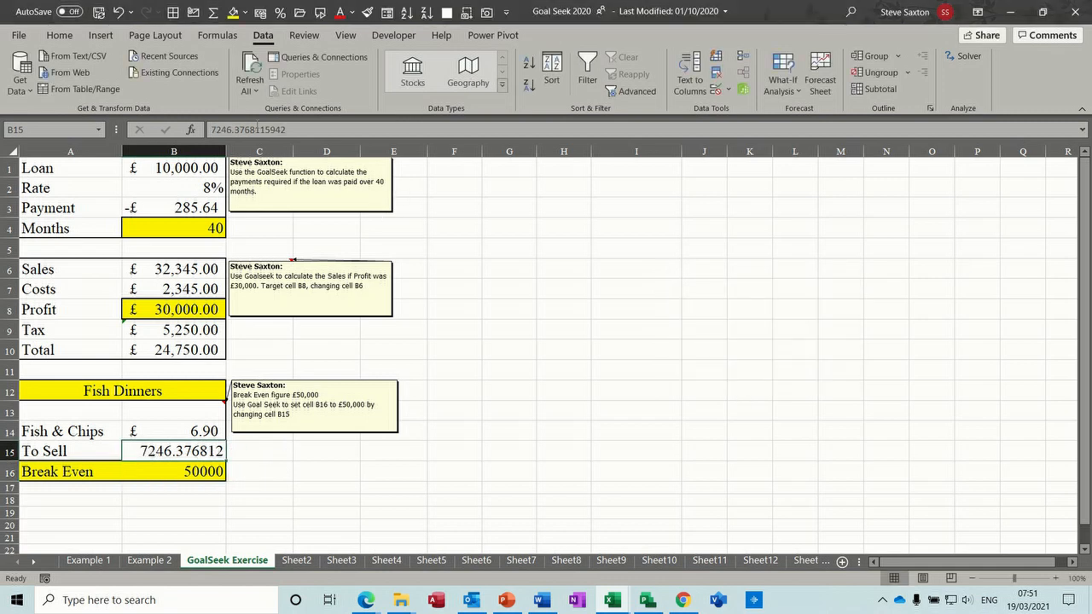
{"action": "left_click", "coordinate": [58, 37]}
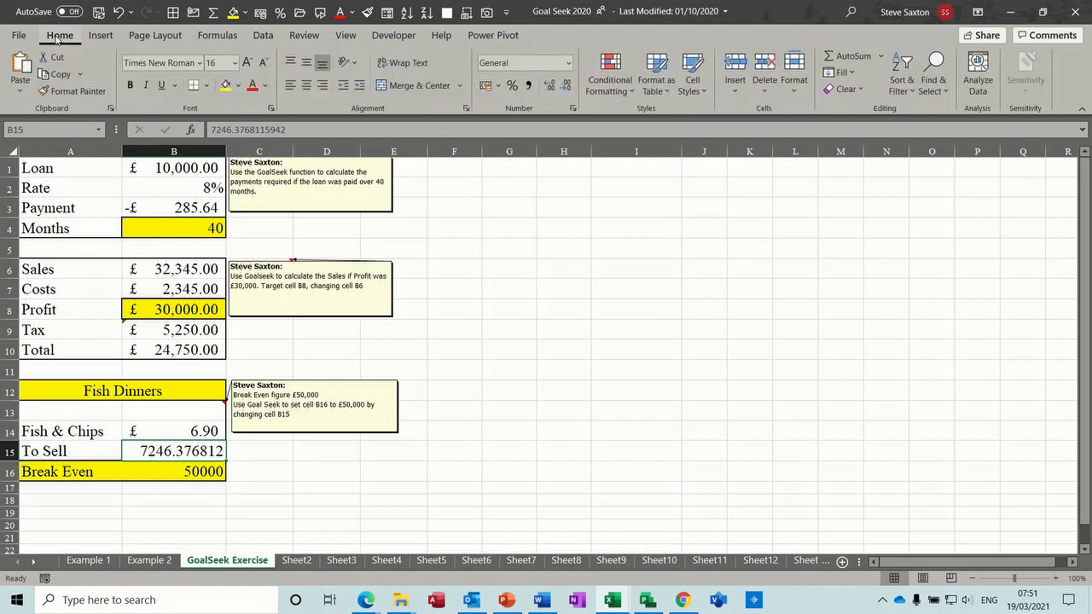
{"action": "left_click", "coordinate": [566, 87]}
{"action": "left_click", "coordinate": [566, 87]}
{"action": "left_click", "coordinate": [566, 87]}
{"action": "left_click", "coordinate": [565, 87]}
{"action": "left_click", "coordinate": [565, 87]}
{"action": "left_click", "coordinate": [565, 87]}
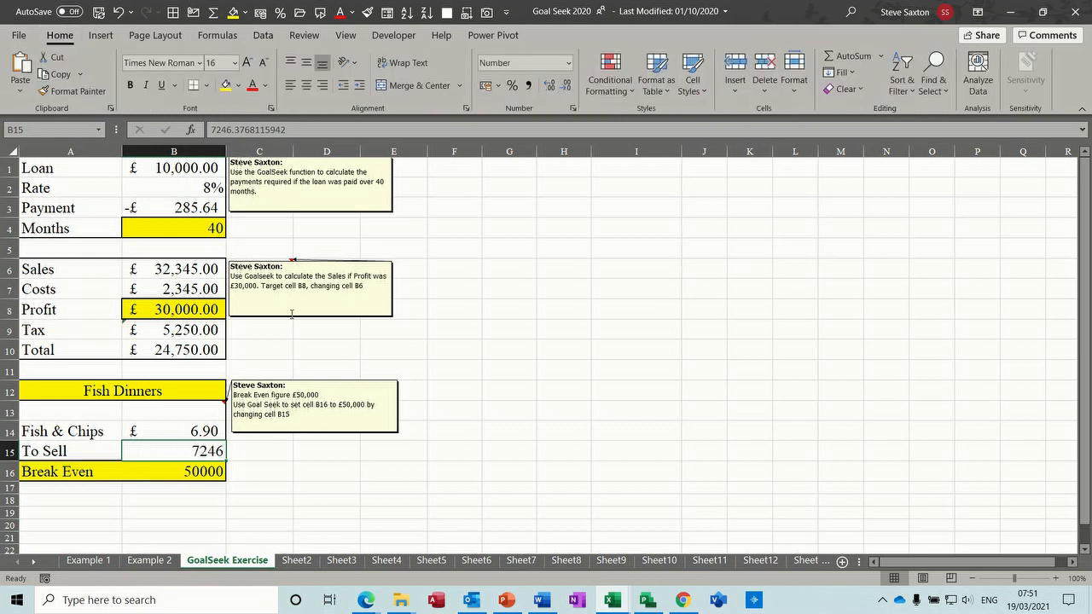